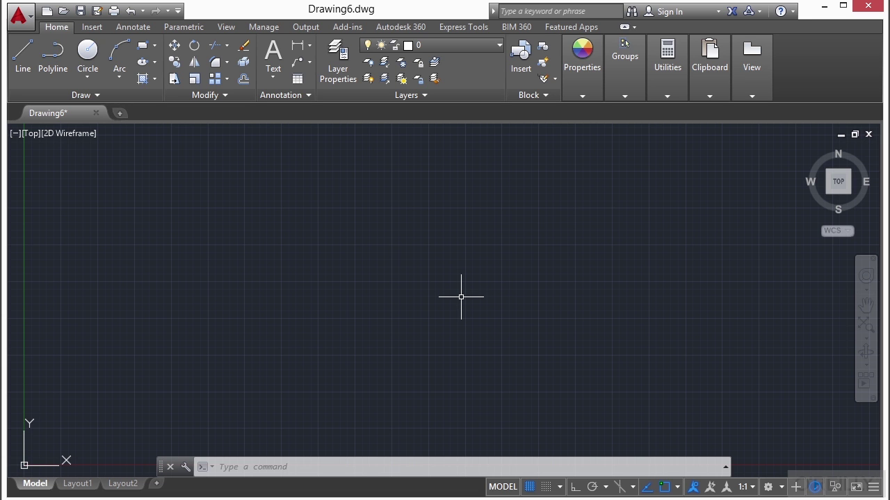
Step: Open mechanical_example-imperial.dwg using the OPEN command
{"action": "type", "text": "open"}
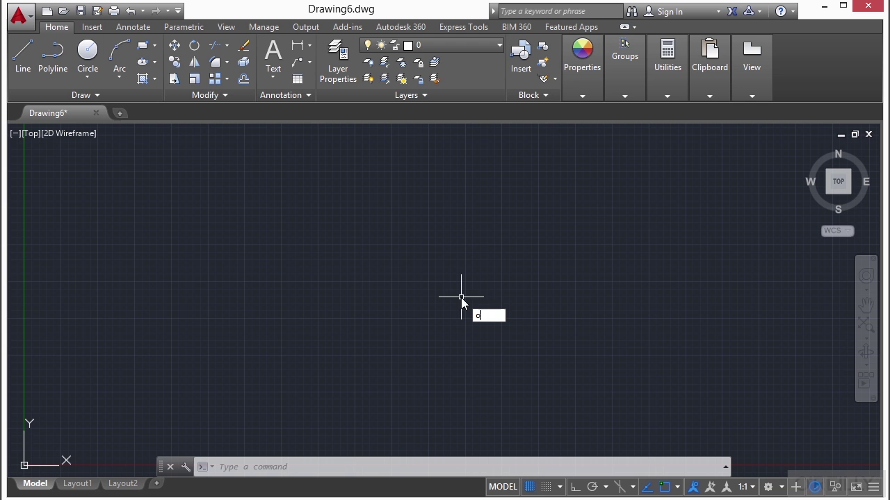
{"action": "key", "text": "Return"}
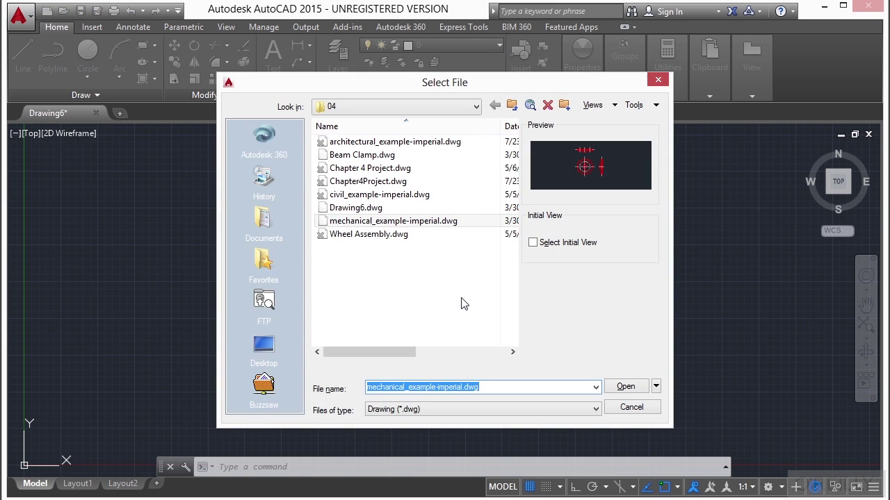
{"action": "left_click", "coordinate": [431, 223]}
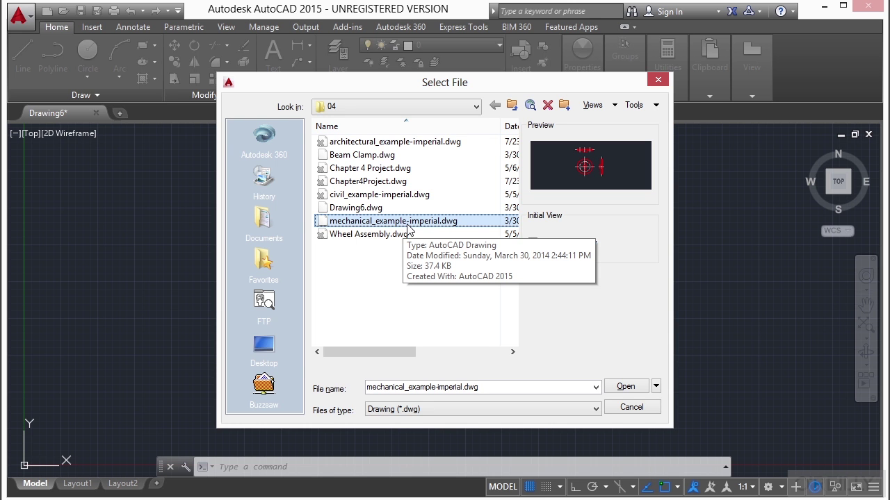
{"action": "left_click", "coordinate": [624, 387]}
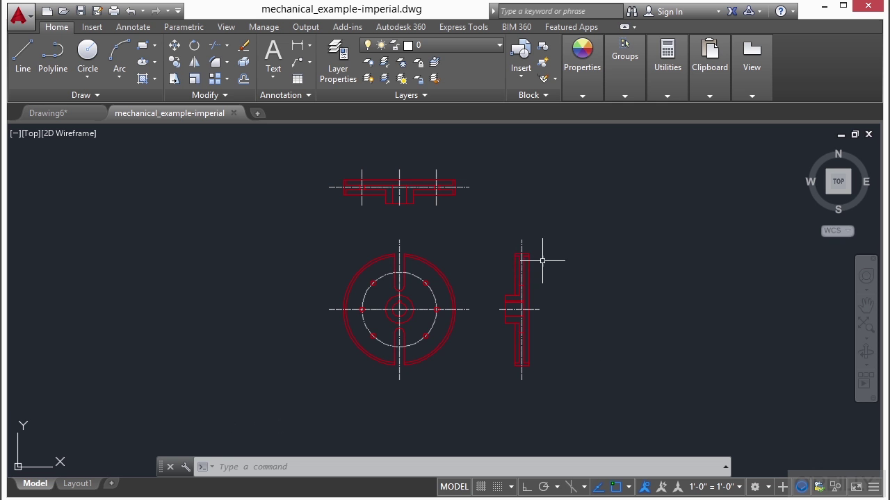
{"action": "scroll", "coordinate": [389, 193], "scroll_direction": "up", "scroll_amount": 6}
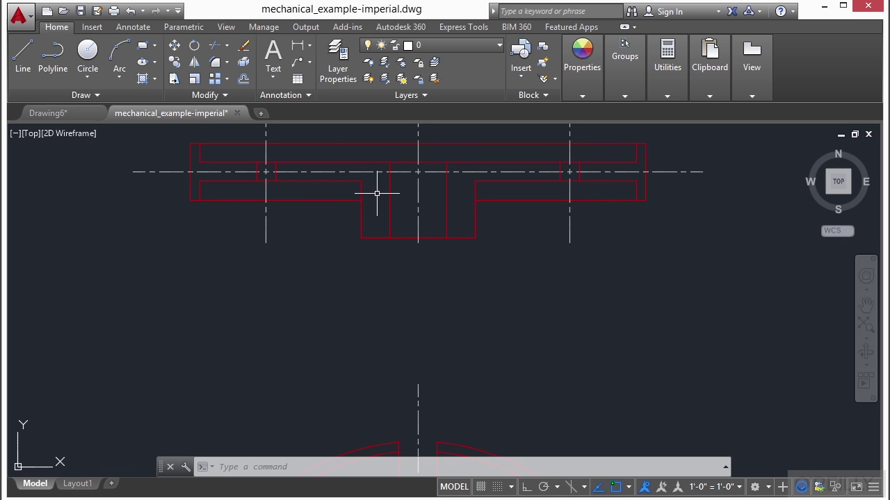
{"action": "middle_click_drag", "start_coordinate": [434, 364], "coordinate": [417, 132]}
{"action": "scroll", "coordinate": [397, 358], "scroll_direction": "down", "scroll_amount": 2}
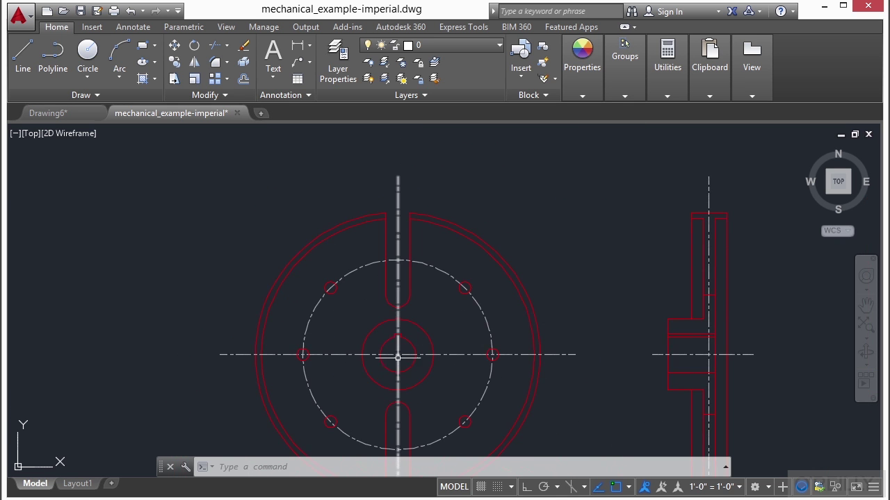
{"action": "middle_click_drag", "start_coordinate": [397, 357], "coordinate": [395, 285]}
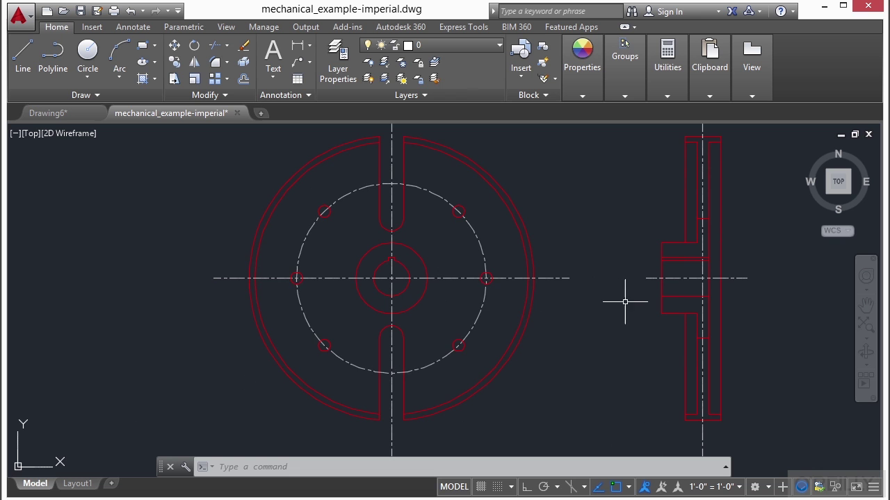
{"action": "scroll", "coordinate": [535, 236], "scroll_direction": "down", "scroll_amount": 2}
{"action": "mouse_move", "coordinate": [525, 213]}
{"action": "middle_mouse_down"}
{"action": "mouse_move", "coordinate": [522, 282]}
{"action": "mouse_move", "coordinate": [510, 259]}
{"action": "middle_mouse_up"}
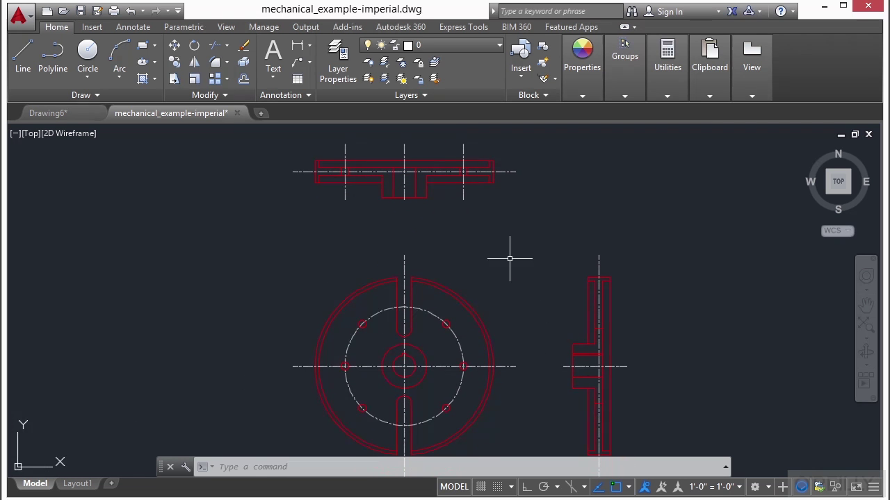
{"action": "scroll", "coordinate": [514, 299], "scroll_direction": "down", "scroll_amount": 2}
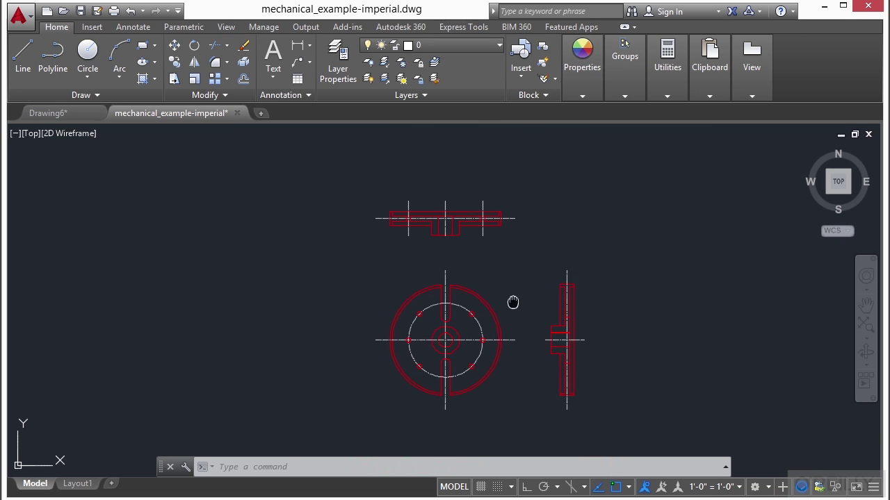
{"action": "middle_click_drag", "start_coordinate": [513, 302], "coordinate": [468, 275]}
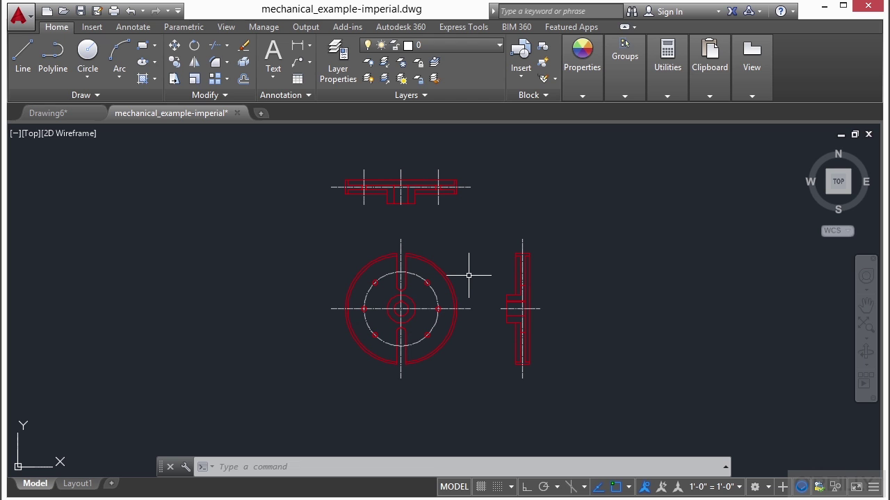
Step: Start the MOVE command and zoom in on the flywheel's side view
{"action": "type", "text": "MOVE"}
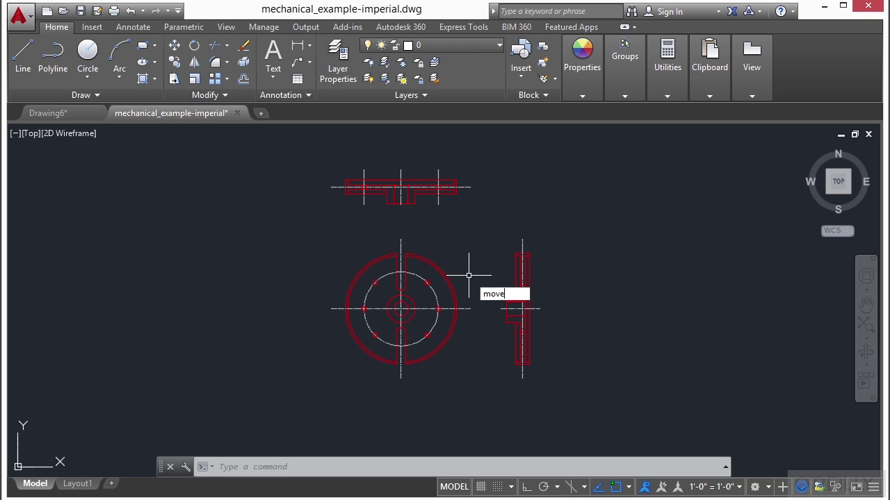
{"action": "key", "text": "Return"}
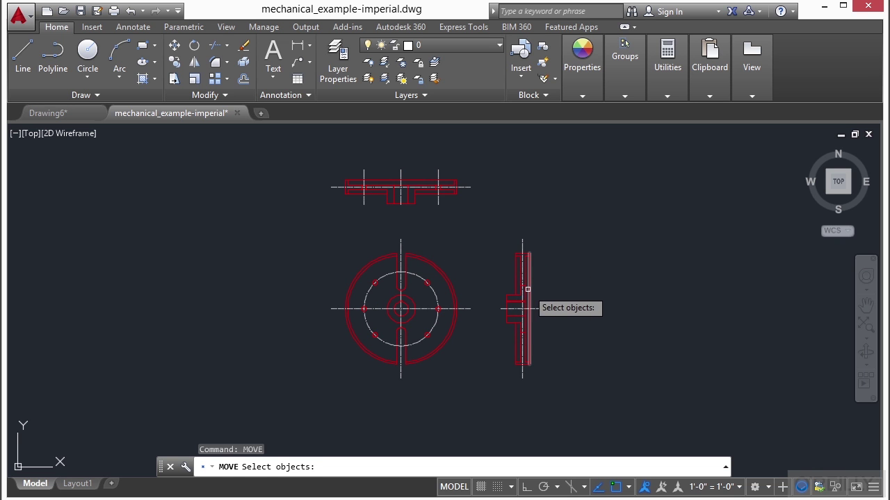
{"action": "scroll", "coordinate": [528, 283], "scroll_direction": "up", "scroll_amount": 5}
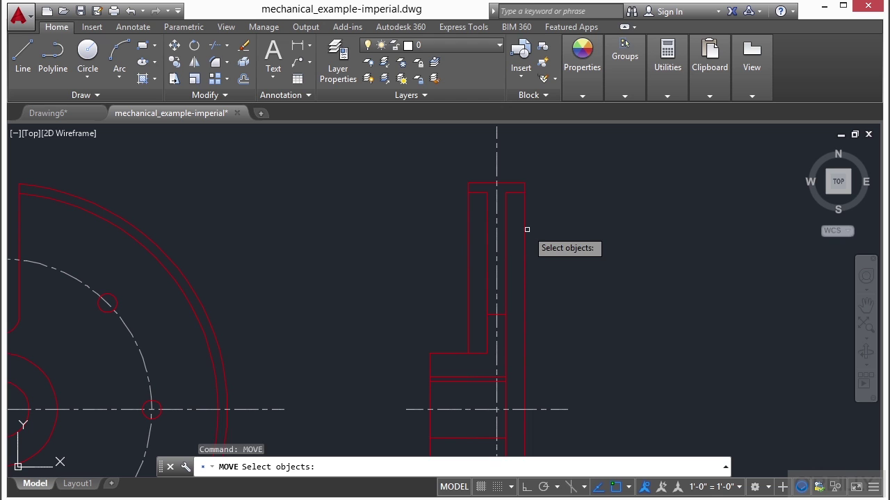
Step: Pick the side view's right edge, top edges, vertical lines and short horizontal line for the move
{"action": "left_click", "coordinate": [524, 229]}
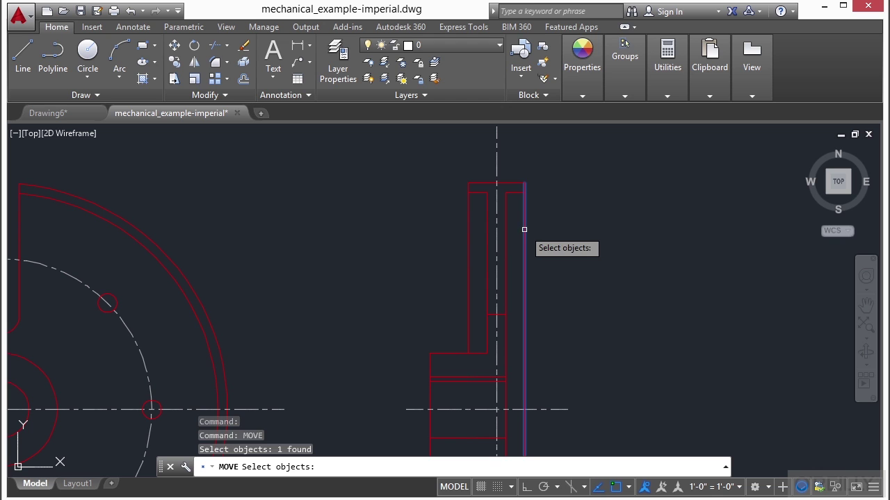
{"action": "left_click", "coordinate": [476, 191]}
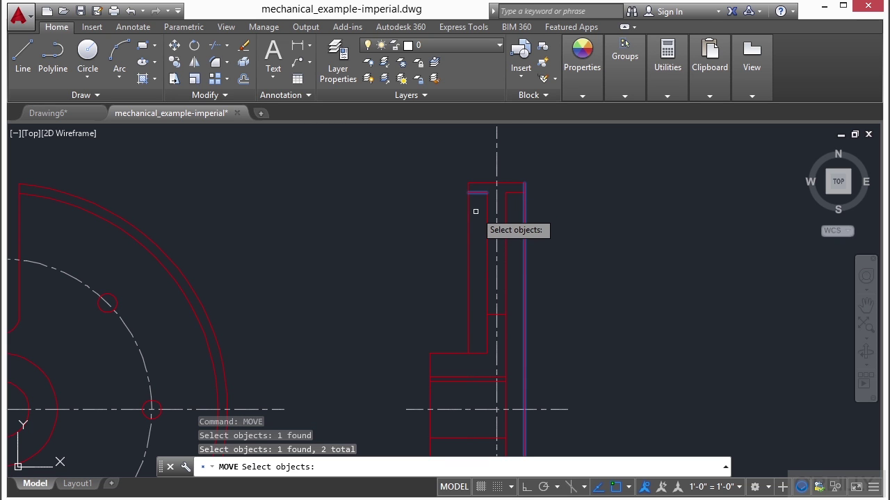
{"action": "left_click", "coordinate": [516, 192]}
{"action": "left_click", "coordinate": [515, 185]}
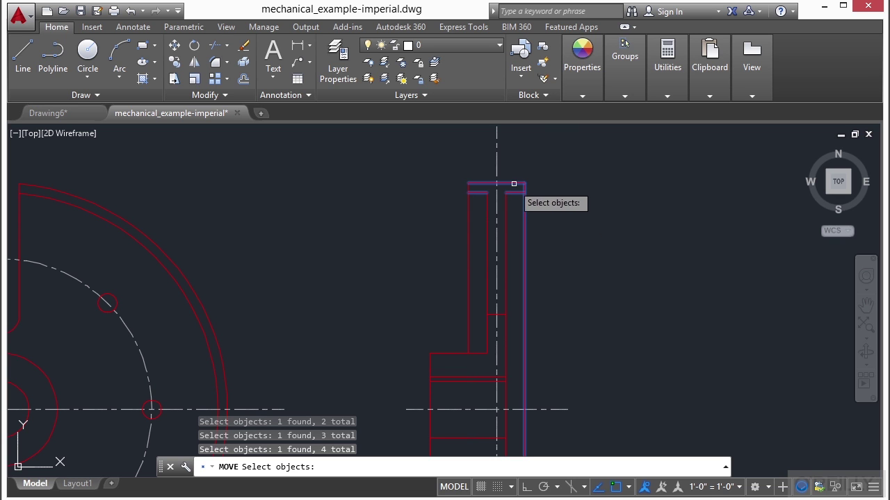
{"action": "left_click", "coordinate": [468, 210]}
{"action": "left_click", "coordinate": [487, 212]}
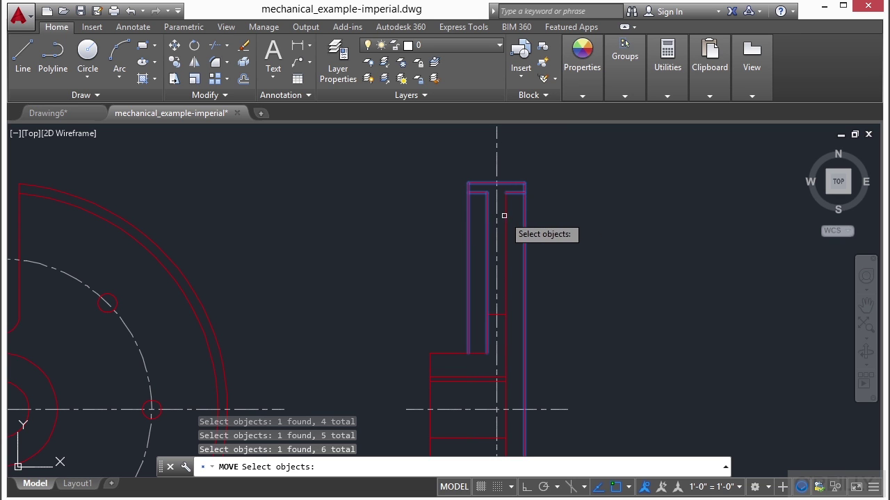
{"action": "left_click", "coordinate": [505, 215]}
{"action": "left_click", "coordinate": [491, 315]}
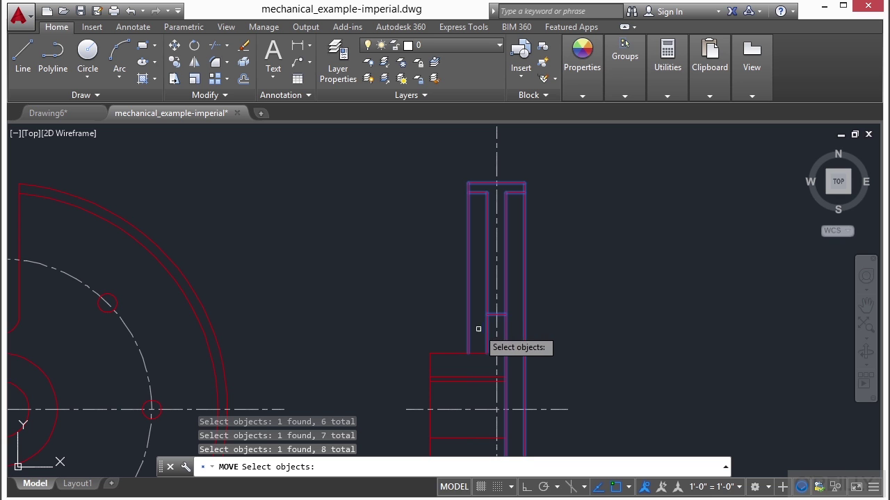
Step: Add the four hub lines to the selection, then cancel MOVE with Esc
{"action": "middle_click_drag", "start_coordinate": [447, 322], "coordinate": [452, 239]}
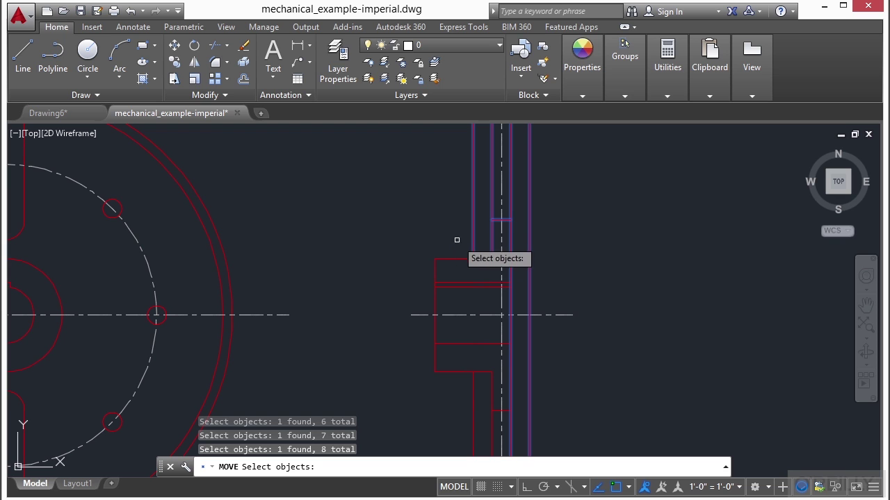
{"action": "left_click", "coordinate": [455, 260]}
{"action": "left_click", "coordinate": [434, 272]}
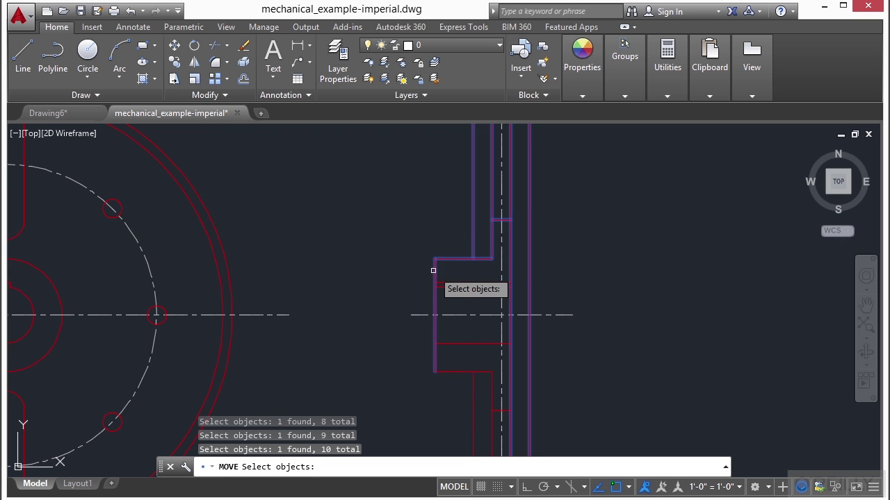
{"action": "left_click", "coordinate": [449, 283]}
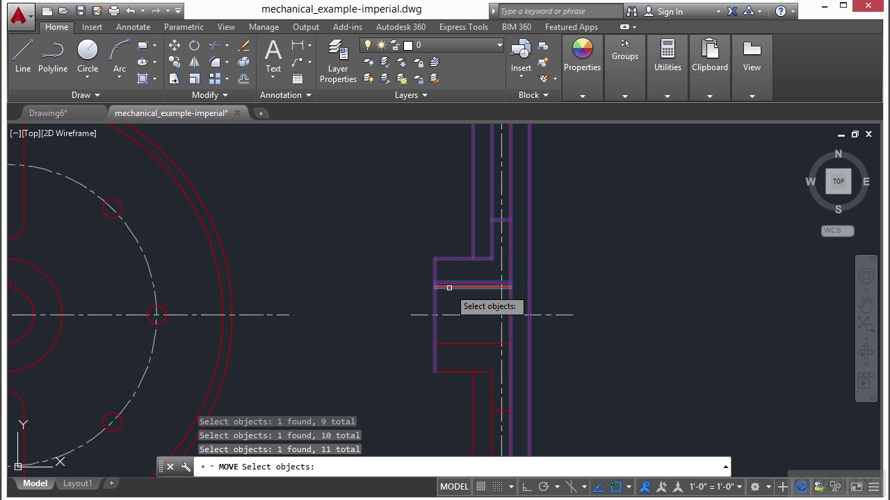
{"action": "left_click", "coordinate": [452, 287]}
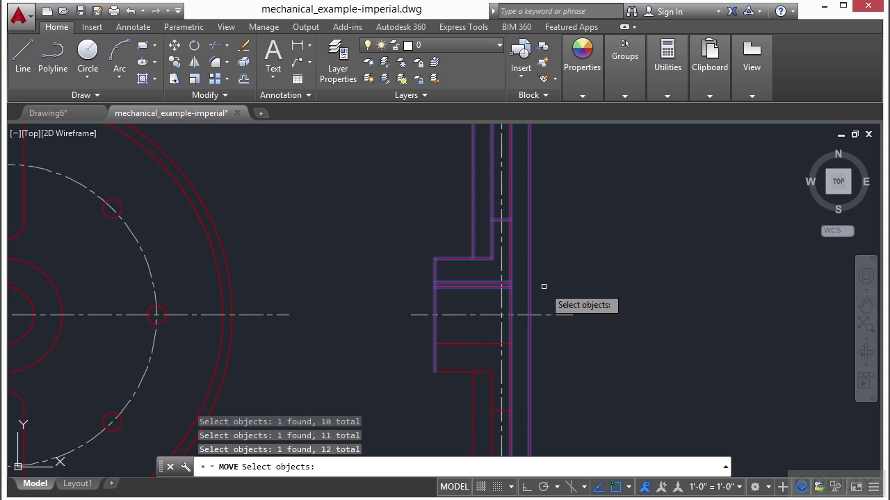
{"action": "key", "text": "Escape"}
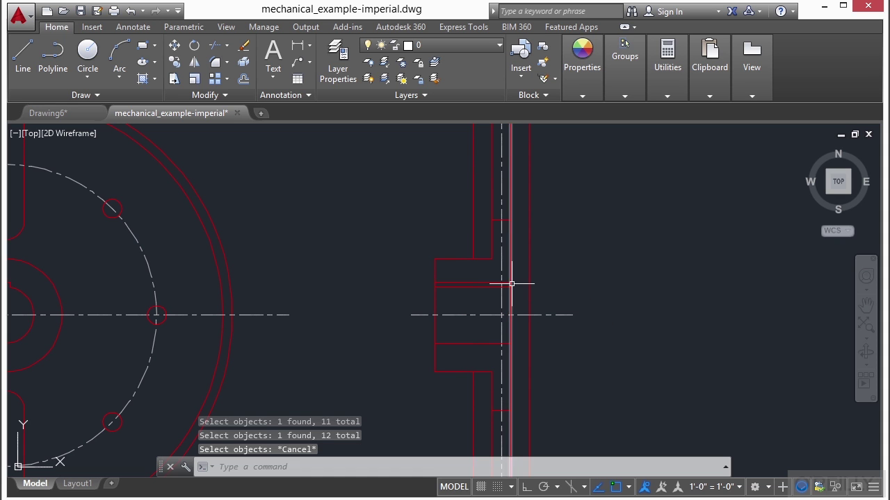
Step: Zoom back out and launch COPY on the flywheel drawing
{"action": "scroll", "coordinate": [459, 314], "scroll_direction": "down", "scroll_amount": 2}
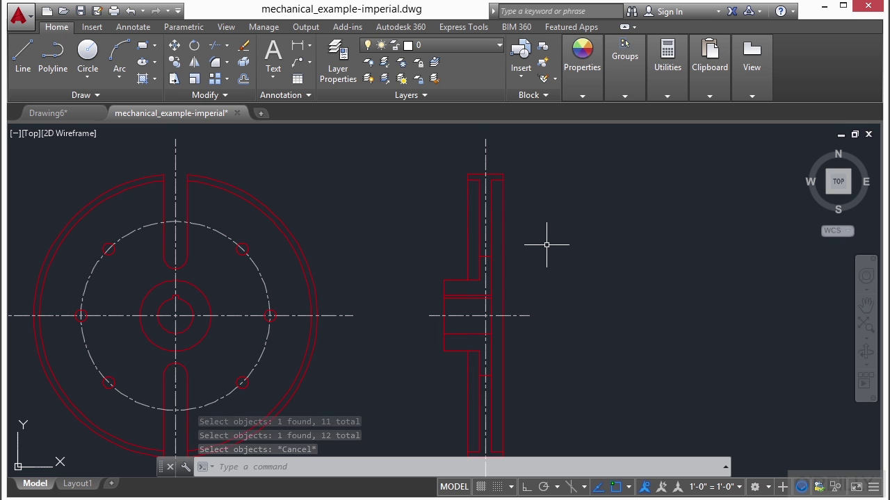
{"action": "type", "text": "copy"}
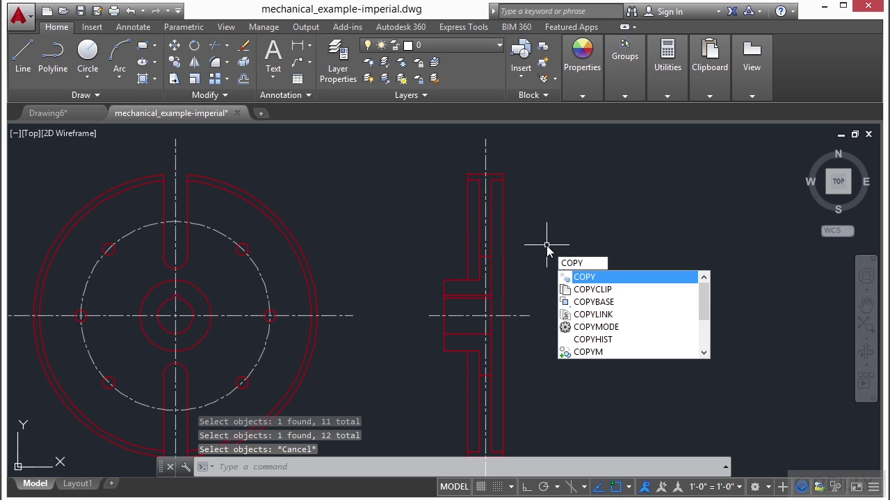
{"action": "key", "text": "Return"}
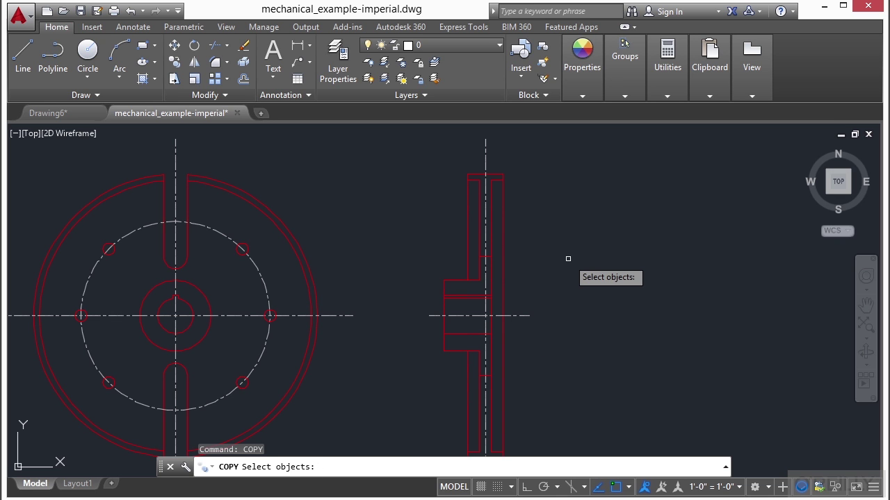
Step: Select 19 side-view objects for copying with two crossing windows
{"action": "left_click", "coordinate": [545, 186]}
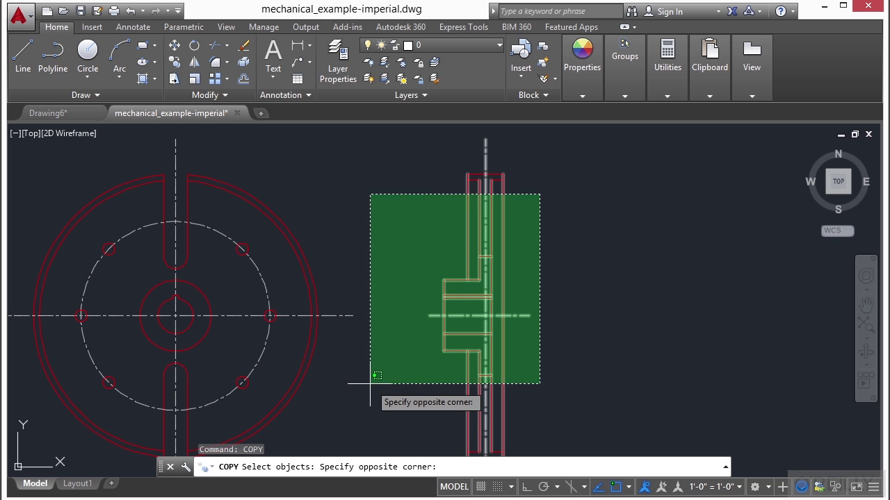
{"action": "scroll", "coordinate": [432, 201], "scroll_direction": "up", "scroll_amount": 4}
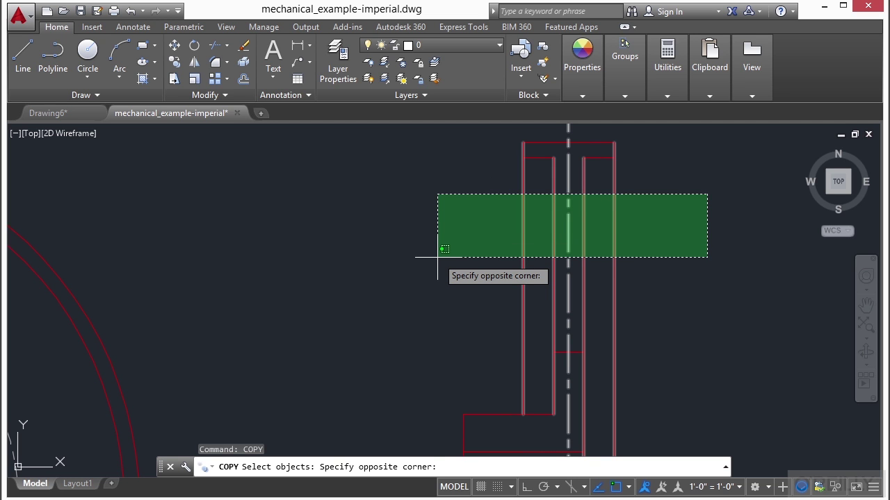
{"action": "scroll", "coordinate": [376, 280], "scroll_direction": "down", "scroll_amount": 2}
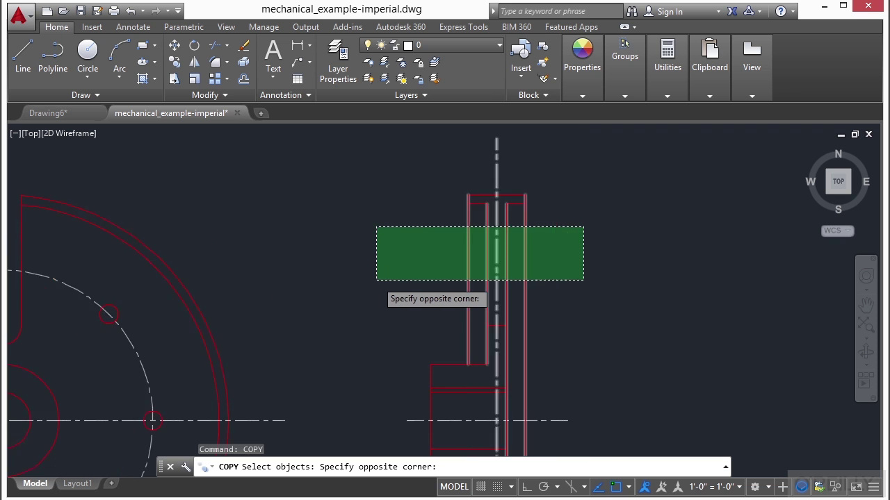
{"action": "scroll", "coordinate": [376, 280], "scroll_direction": "down", "scroll_amount": 2}
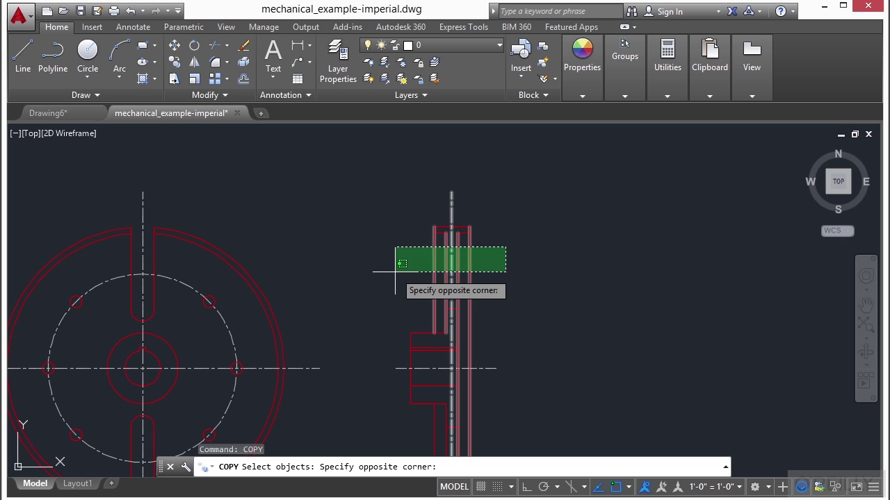
{"action": "left_click", "coordinate": [394, 271]}
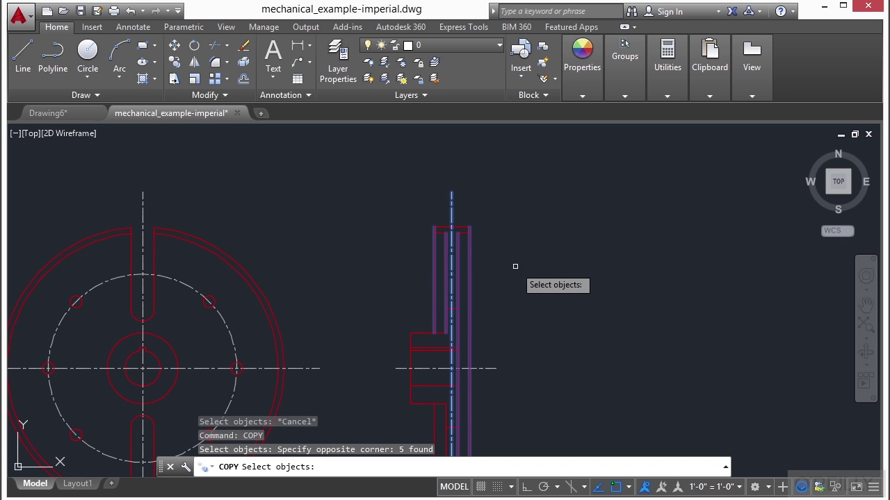
{"action": "middle_click_drag", "start_coordinate": [486, 317], "coordinate": [487, 192]}
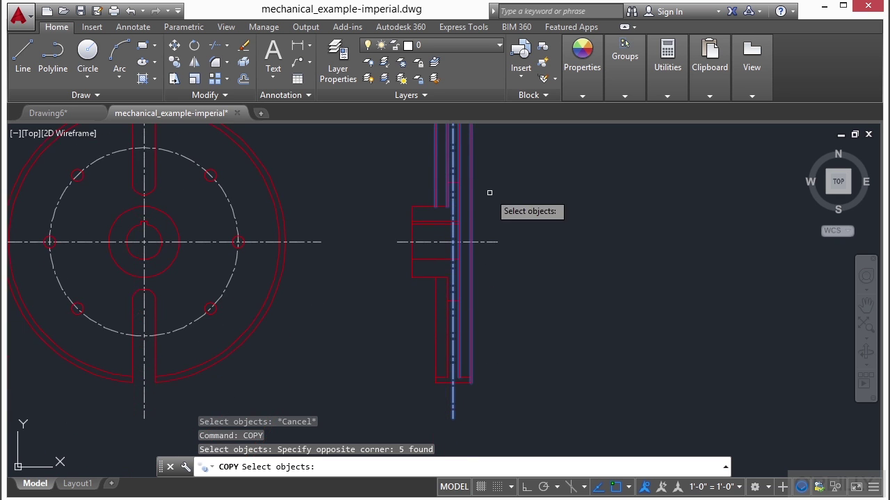
{"action": "scroll", "coordinate": [486, 196], "scroll_direction": "down", "scroll_amount": 2}
{"action": "left_click", "coordinate": [502, 173]}
{"action": "left_click", "coordinate": [417, 309]}
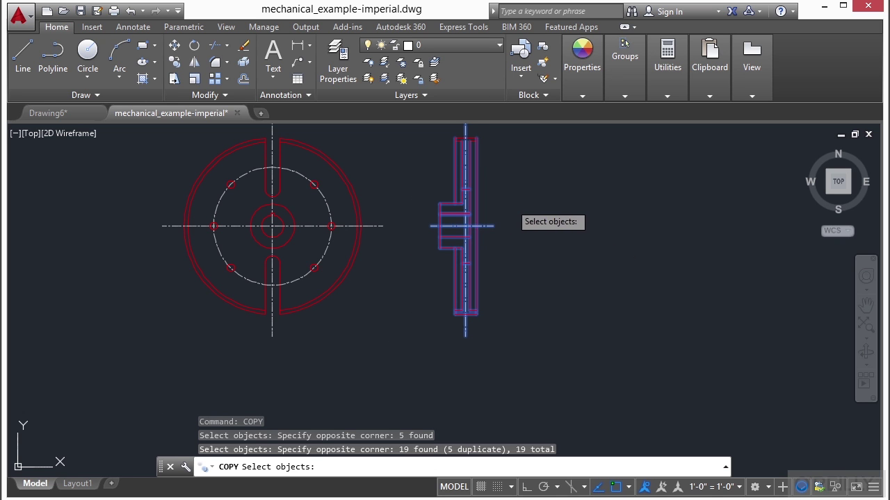
Step: Cancel the 19-object selection, restart COPY, and recentre both flywheel views
{"action": "key", "text": "Escape"}
{"action": "type", "text": "copy"}
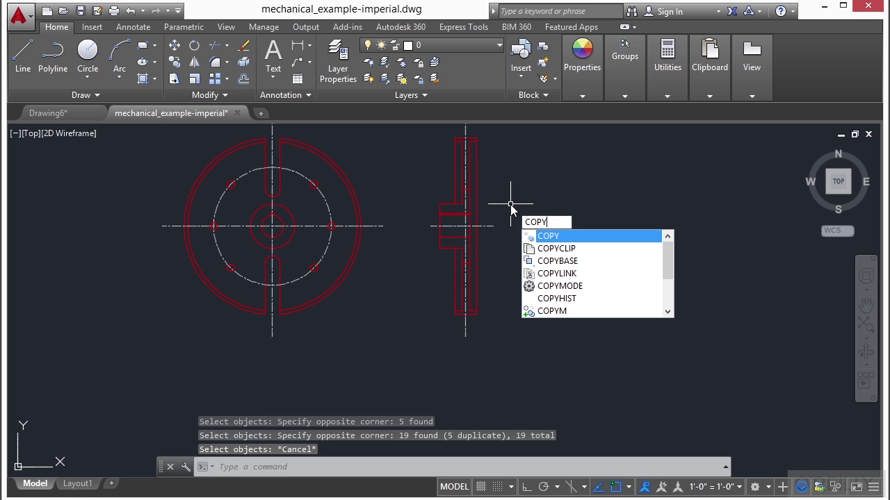
{"action": "key", "text": "Return"}
{"action": "middle_click_drag", "start_coordinate": [506, 188], "coordinate": [474, 243]}
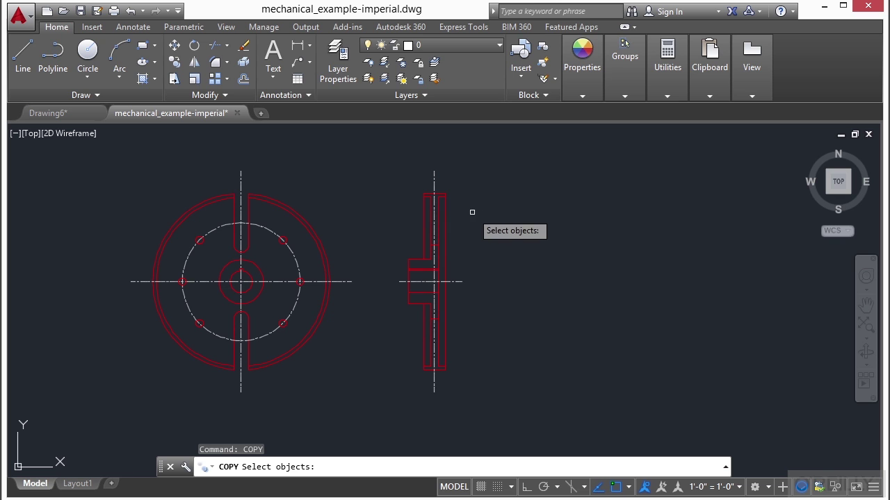
Step: Window-select the 21 side-view objects and copy them to the right of the original
{"action": "left_click", "coordinate": [345, 177]}
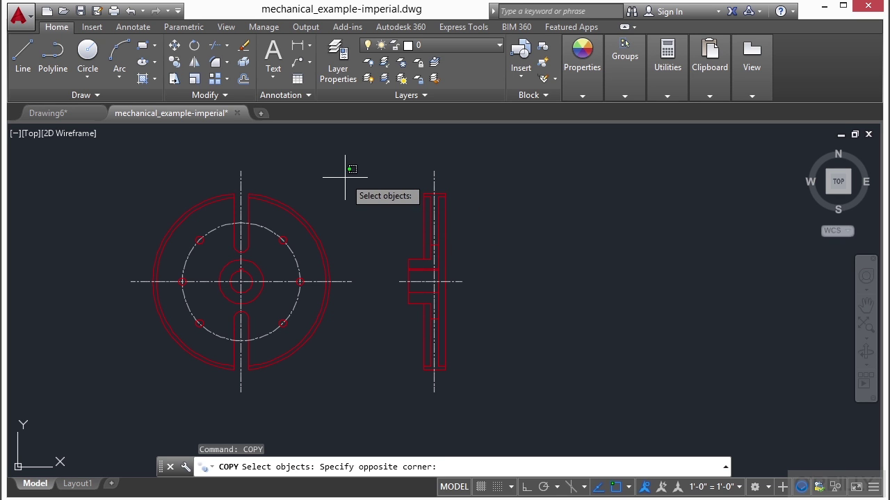
{"action": "left_click", "coordinate": [496, 376]}
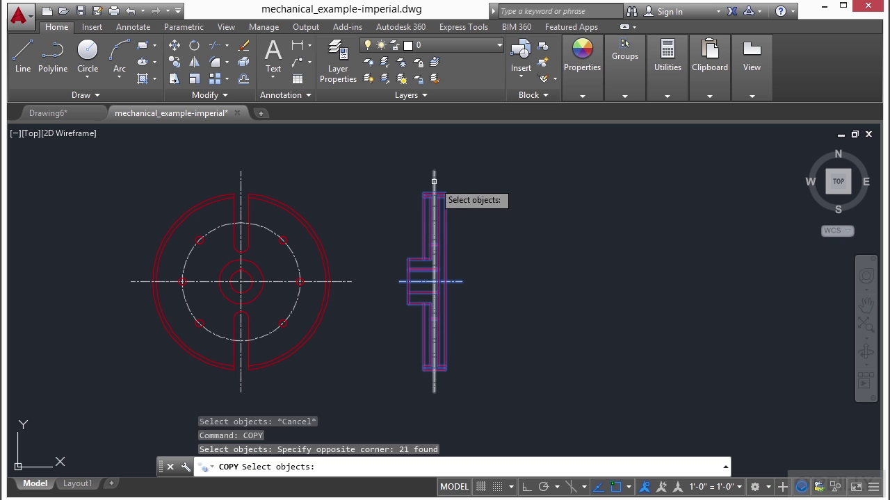
{"action": "key", "text": "Return"}
{"action": "left_click", "coordinate": [487, 254]}
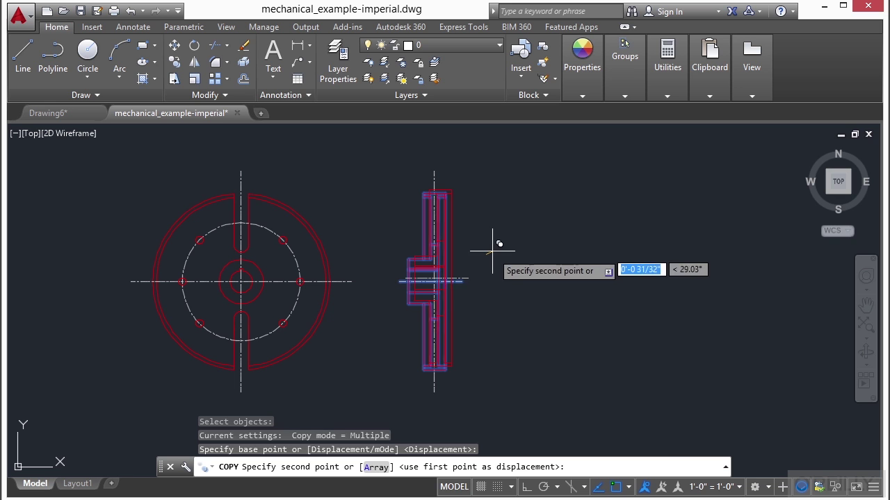
{"action": "left_click", "coordinate": [611, 254]}
{"action": "key", "text": "Return"}
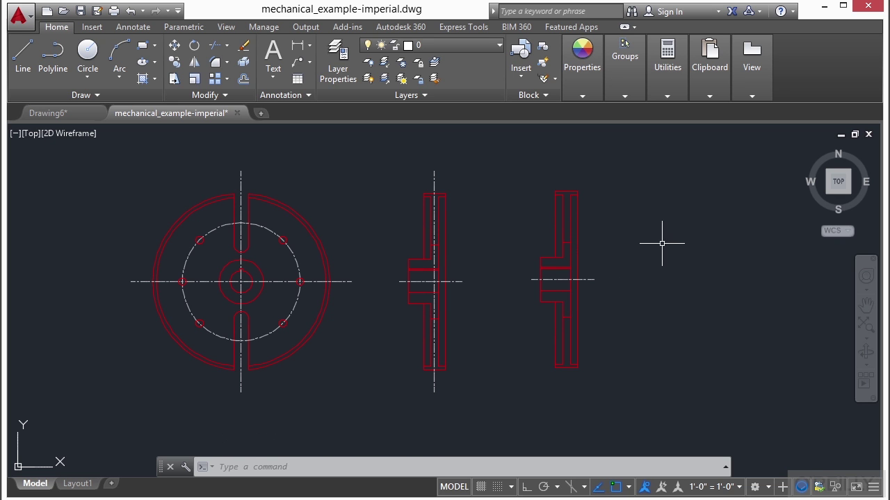
Step: Cancel a stray selection window and zoom in on the drawing
{"action": "left_click", "coordinate": [684, 224]}
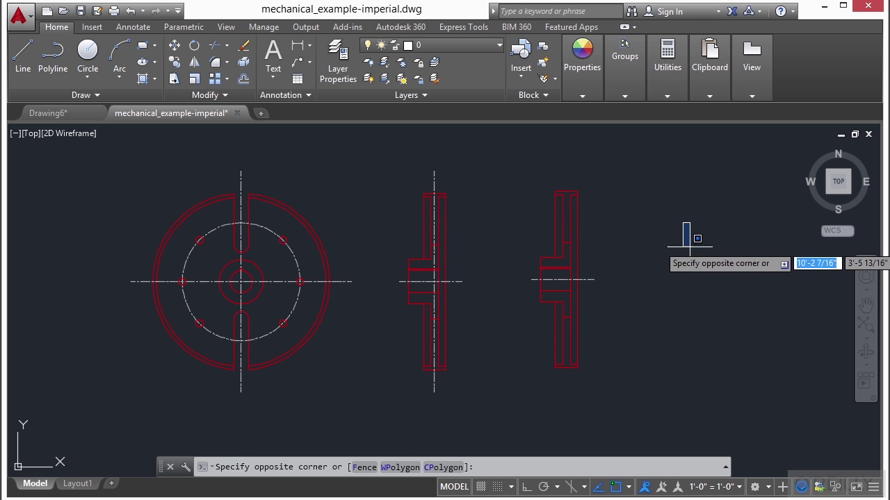
{"action": "key", "text": "Escape"}
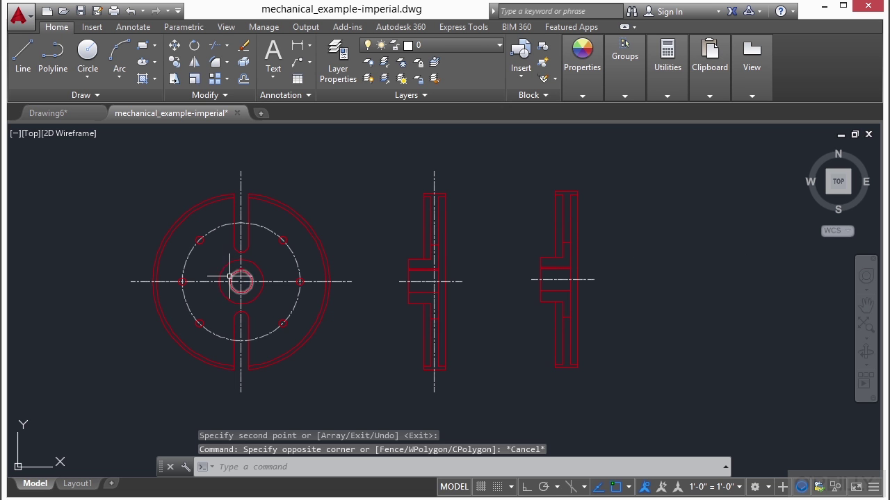
{"action": "scroll", "coordinate": [238, 278], "scroll_direction": "up", "scroll_amount": 4}
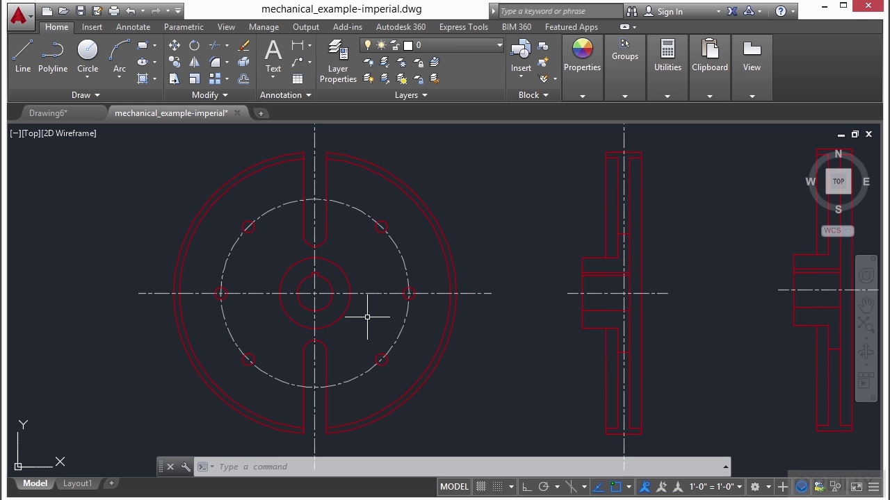
Step: Start COPY and lasso the hub, bolt circle and centre lines, 14 objects
{"action": "type", "text": "cop"}
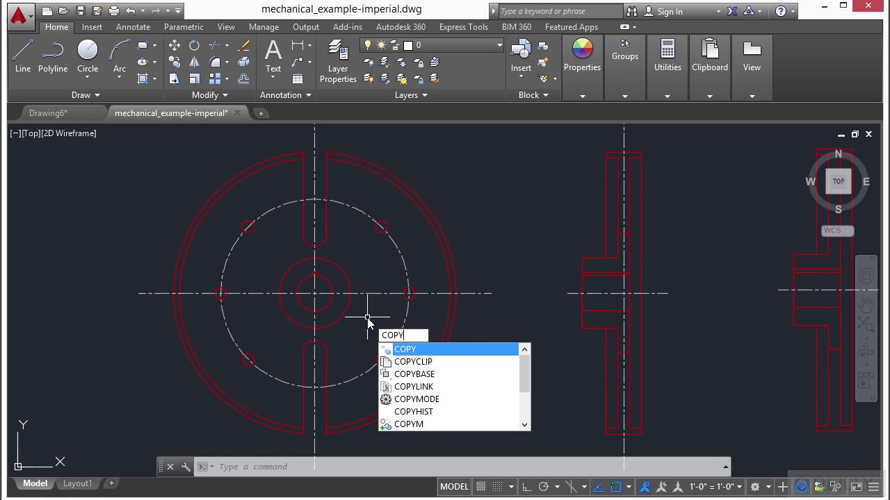
{"action": "key", "text": "Return"}
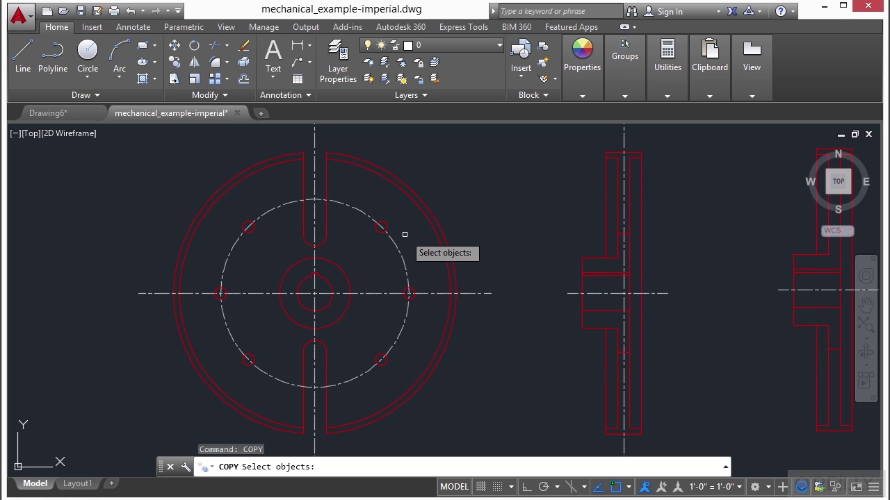
{"action": "left_click", "coordinate": [531, 184]}
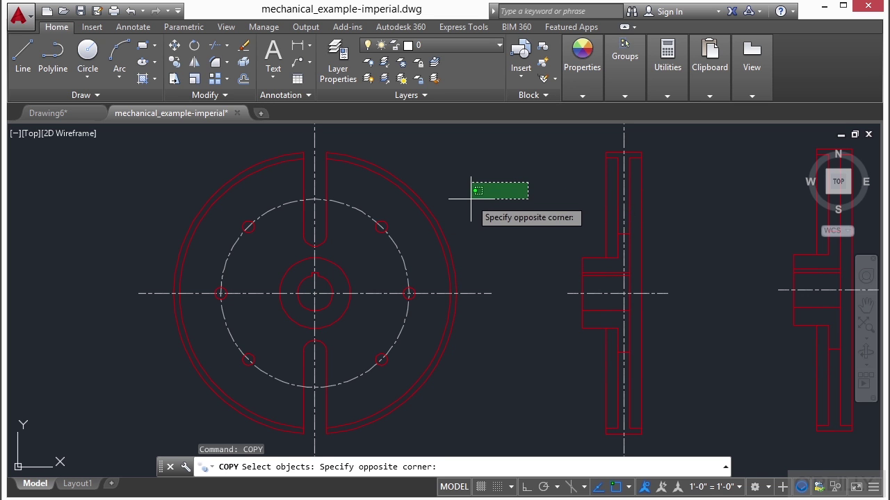
{"action": "left_click", "coordinate": [501, 186]}
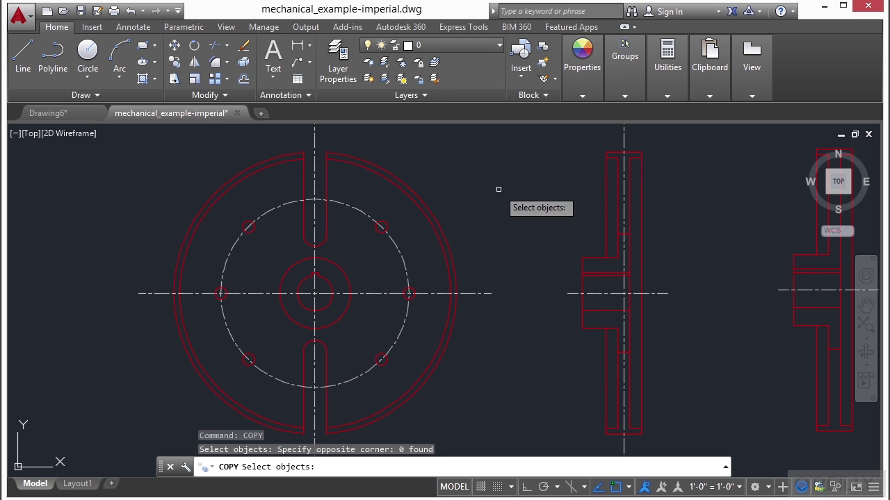
{"action": "left_click", "coordinate": [388, 199]}
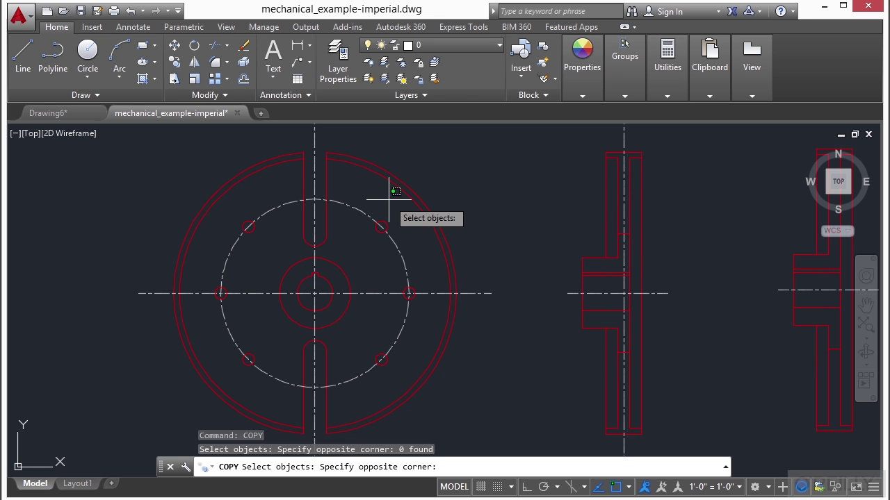
{"action": "mouse_move", "coordinate": [389, 200]}
{"action": "left_mouse_down"}
{"action": "mouse_move", "coordinate": [335, 254]}
{"action": "mouse_move", "coordinate": [292, 253]}
{"action": "mouse_move", "coordinate": [247, 211]}
{"action": "mouse_move", "coordinate": [230, 215]}
{"action": "mouse_move", "coordinate": [201, 296]}
{"action": "mouse_move", "coordinate": [228, 364]}
{"action": "mouse_move", "coordinate": [280, 379]}
{"action": "mouse_move", "coordinate": [303, 329]}
{"action": "mouse_move", "coordinate": [360, 346]}
{"action": "mouse_move", "coordinate": [387, 373]}
{"action": "mouse_move", "coordinate": [401, 370]}
{"action": "mouse_move", "coordinate": [424, 288]}
{"action": "mouse_move", "coordinate": [415, 246]}
{"action": "left_mouse_up"}
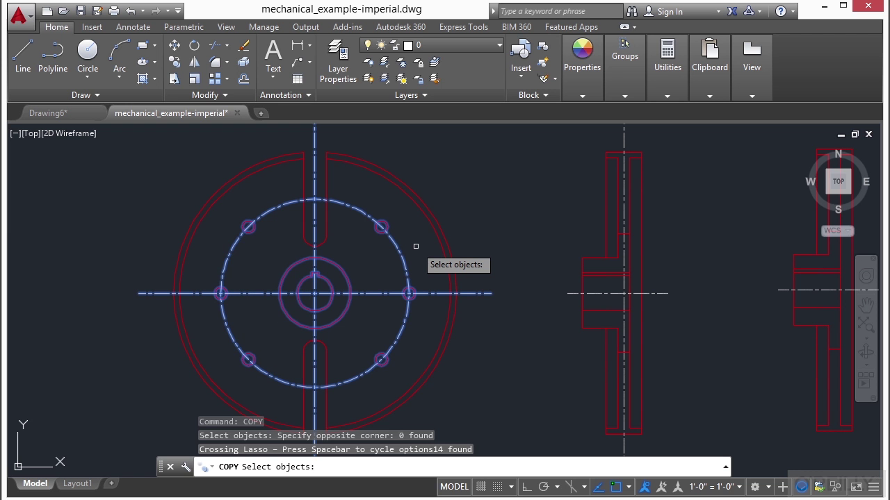
{"action": "key", "text": "Return"}
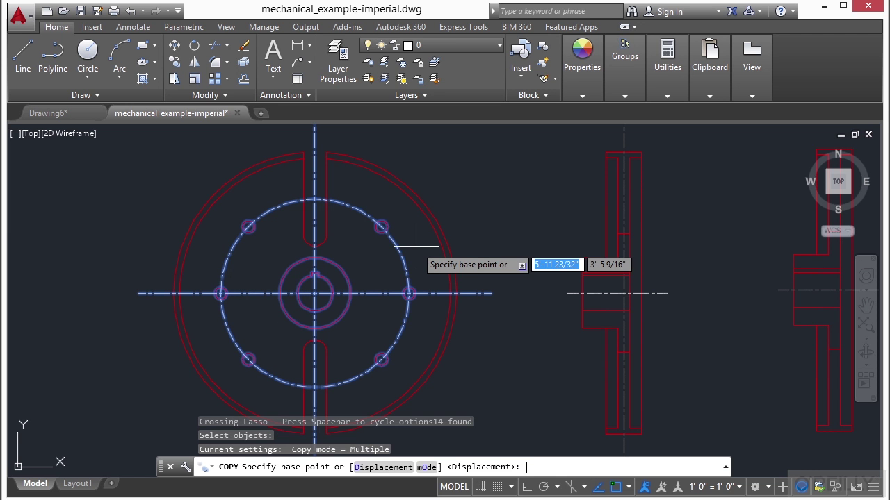
Step: Place the hub and bolt-circle copy left of the front view and end COPY
{"action": "left_click", "coordinate": [383, 258]}
{"action": "scroll", "coordinate": [515, 254], "scroll_direction": "down", "scroll_amount": 4}
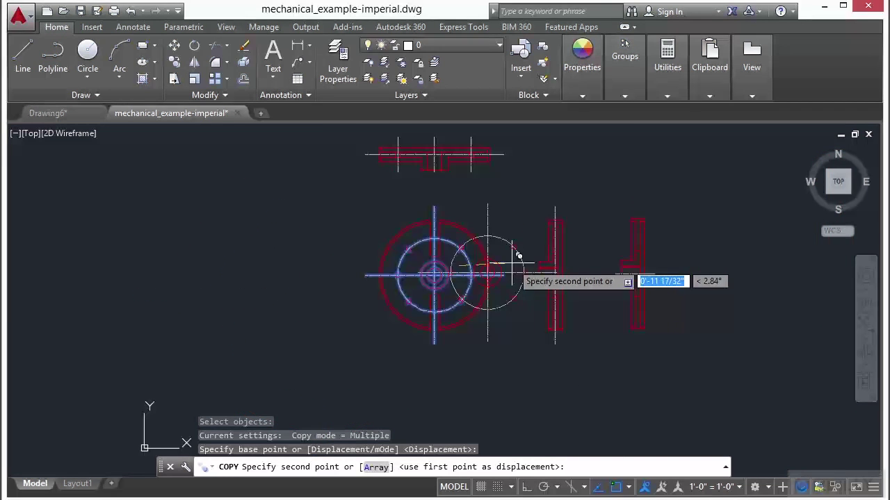
{"action": "left_click", "coordinate": [297, 255]}
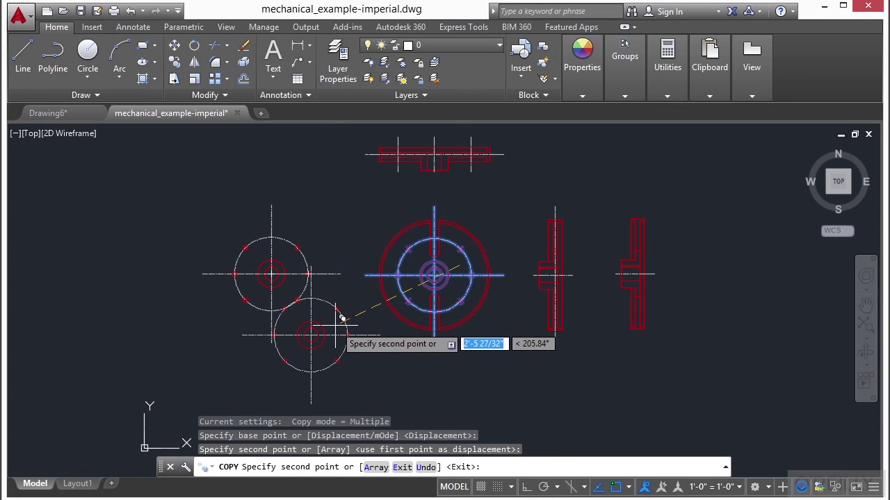
{"action": "right_click", "coordinate": [337, 319]}
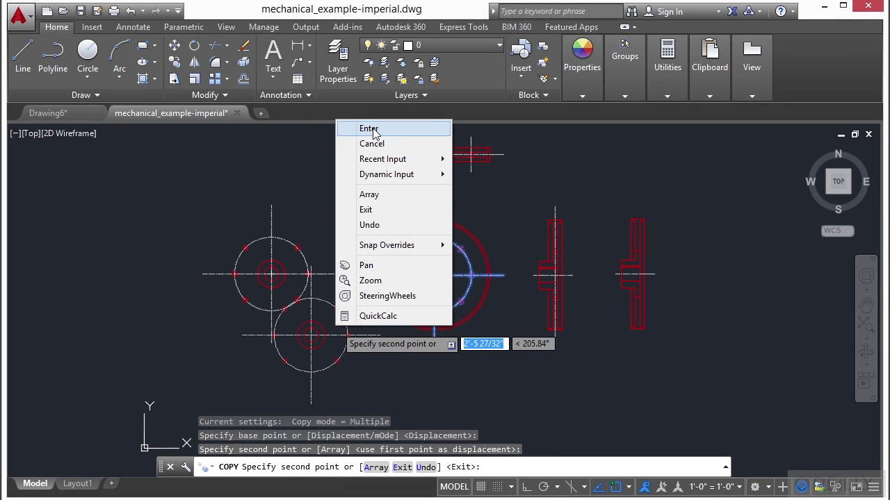
{"action": "left_click", "coordinate": [368, 128]}
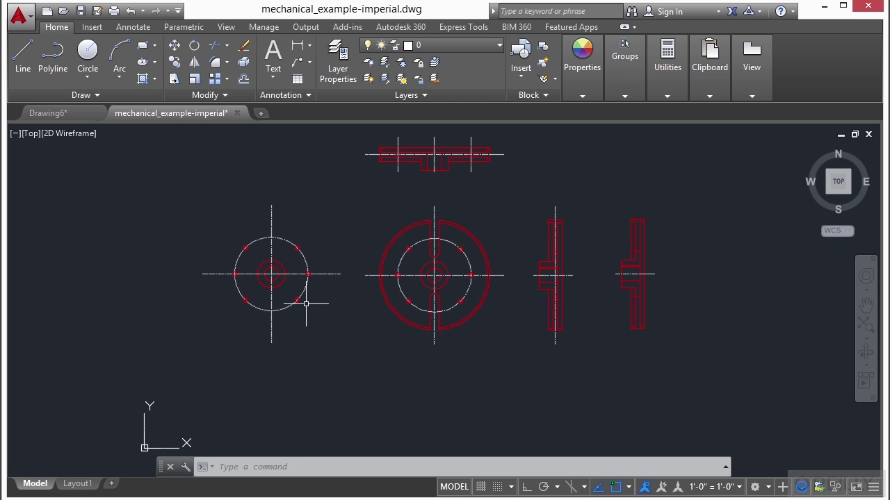
Step: Zoom in so both circular views and both side views fill the screen
{"action": "scroll", "coordinate": [305, 304], "scroll_direction": "up", "scroll_amount": 2}
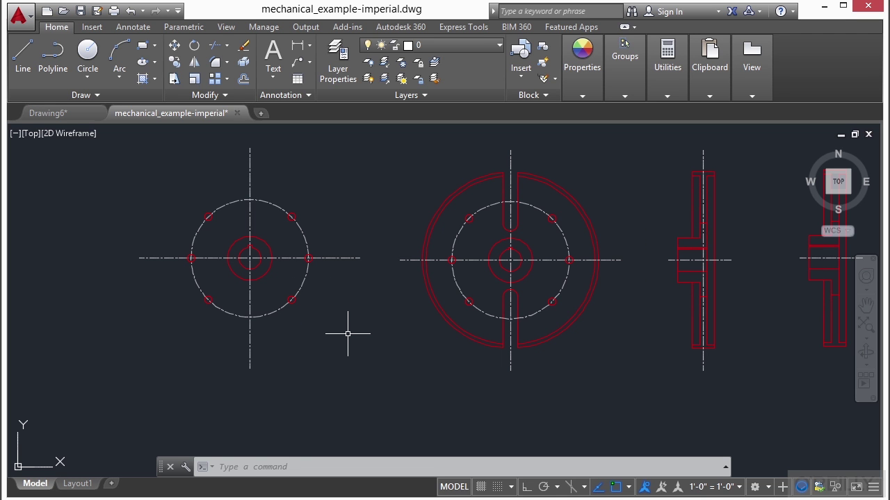
Step: Crossing-select the left hub copy with its centre lines, start COPY and set a base point
{"action": "left_click", "coordinate": [348, 208]}
{"action": "left_click", "coordinate": [212, 314]}
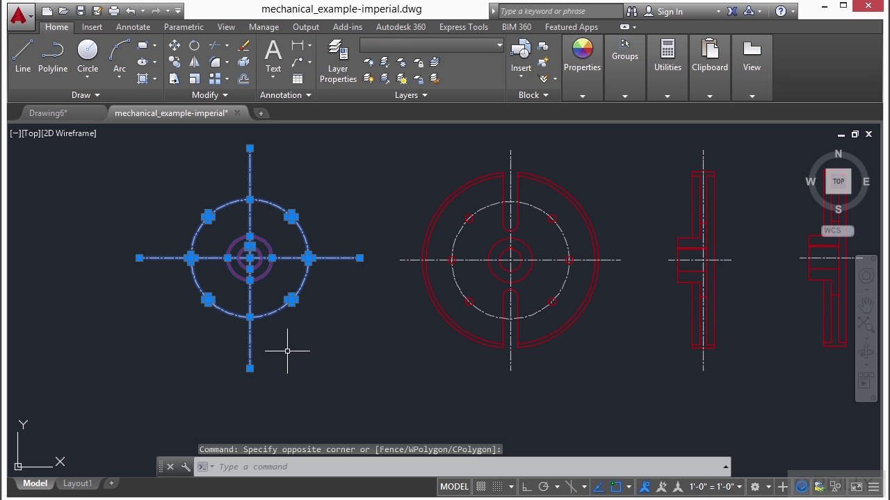
{"action": "type", "text": "COPY"}
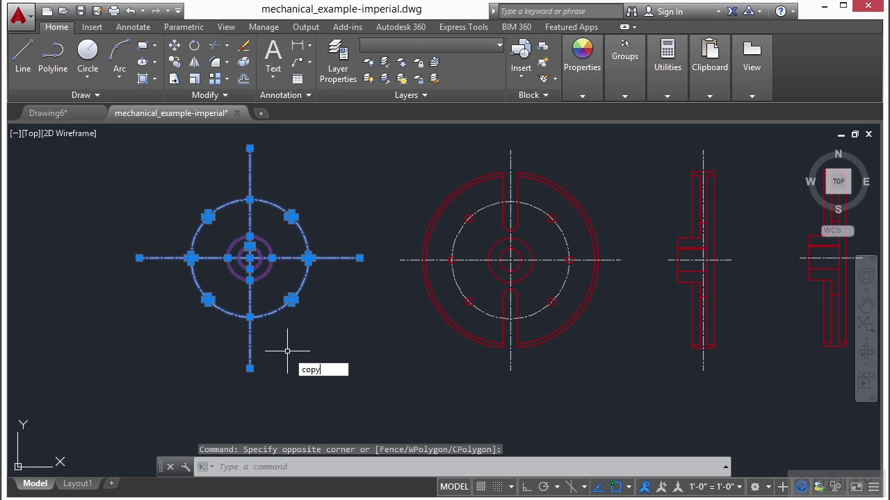
{"action": "key", "text": "Return"}
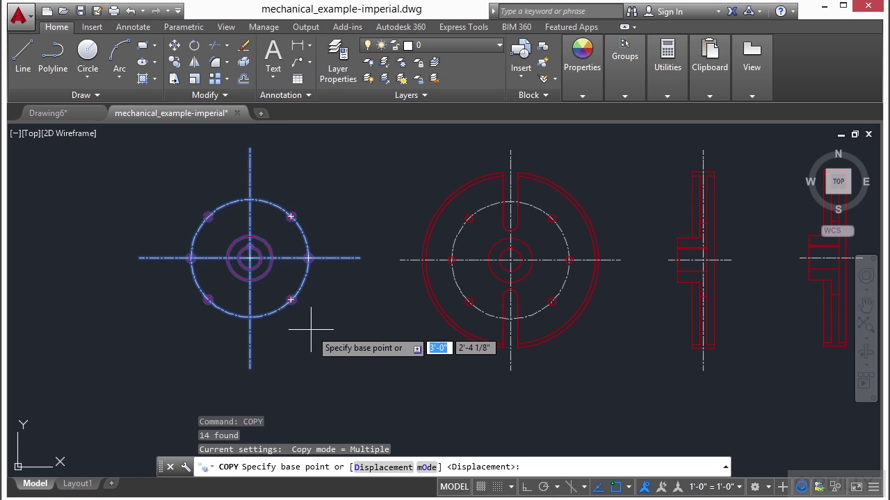
{"action": "left_click", "coordinate": [326, 300]}
{"action": "middle_click_drag", "start_coordinate": [328, 298], "coordinate": [653, 324]}
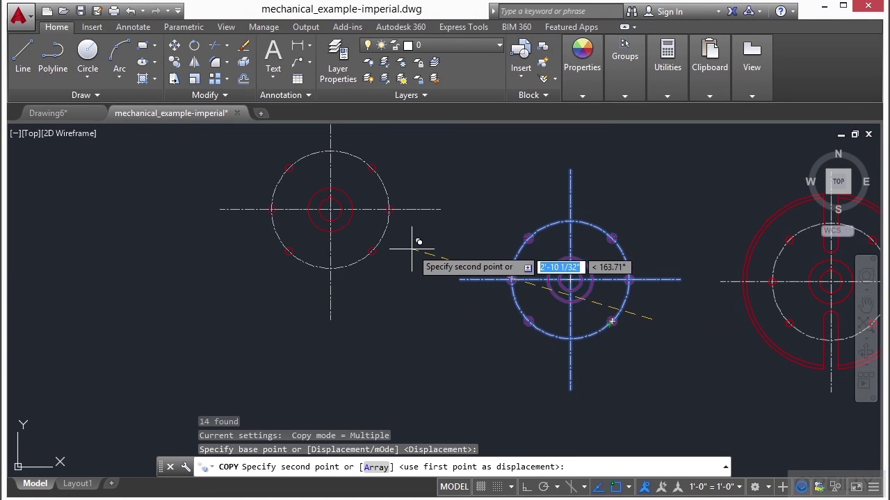
Step: Place hub copies above, left and below, end COPY, and pan to show all views
{"action": "left_click", "coordinate": [406, 255]}
{"action": "left_click", "coordinate": [266, 365]}
{"action": "left_click", "coordinate": [464, 396]}
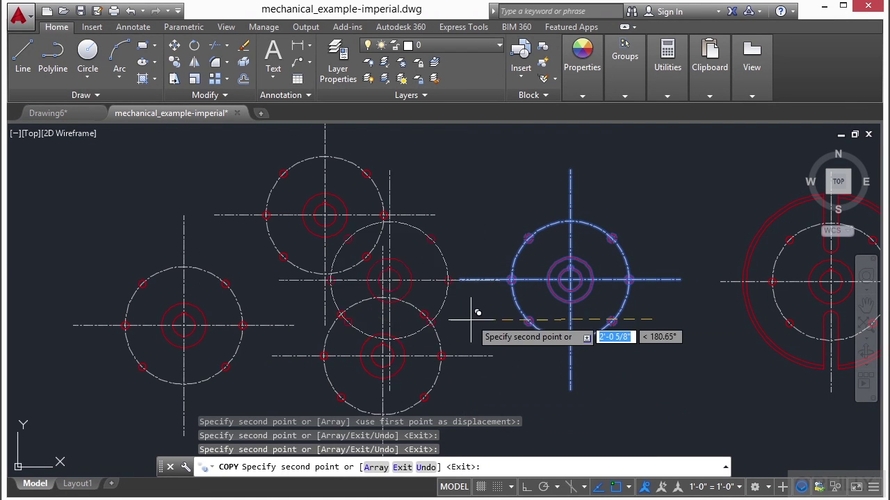
{"action": "right_click", "coordinate": [473, 316]}
{"action": "left_click", "coordinate": [490, 319]}
{"action": "scroll", "coordinate": [206, 299], "scroll_direction": "down", "scroll_amount": 2}
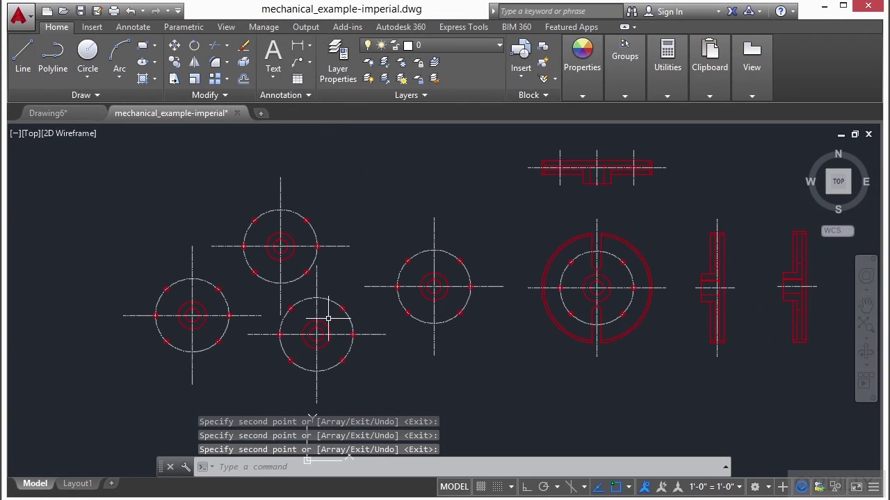
{"action": "middle_click_drag", "start_coordinate": [362, 319], "coordinate": [290, 310]}
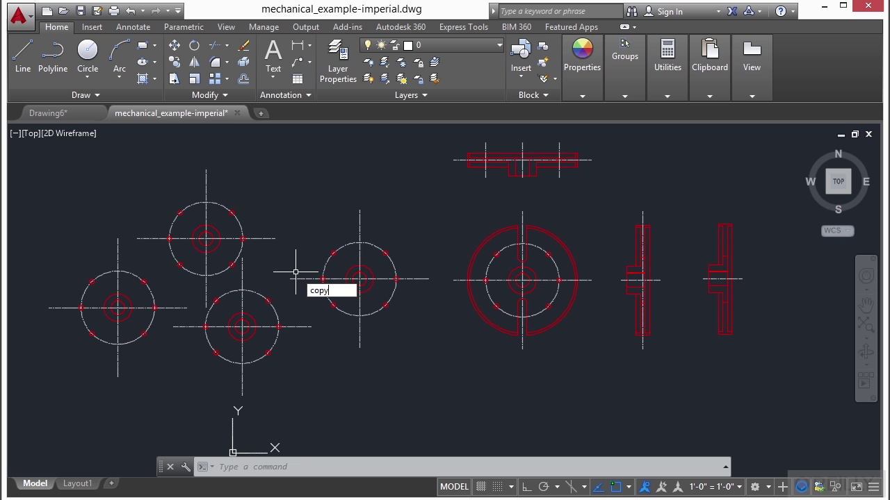
{"action": "key", "text": "Return"}
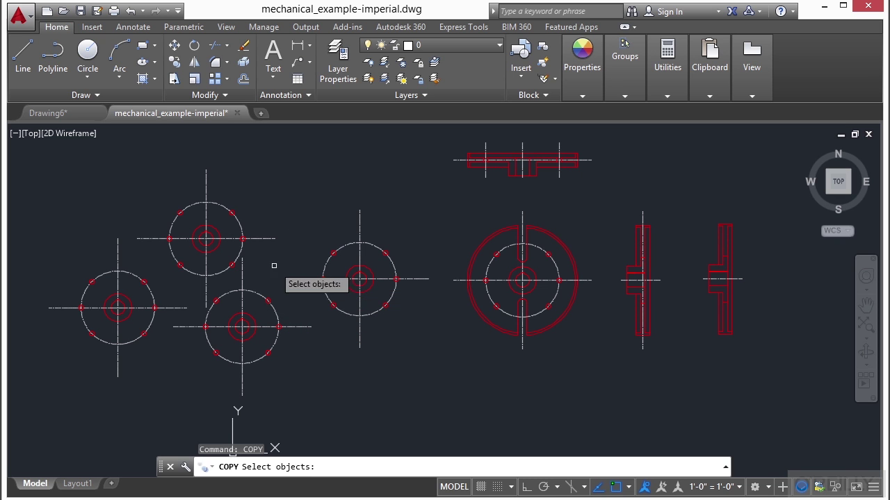
{"action": "left_click", "coordinate": [275, 179]}
{"action": "left_click", "coordinate": [73, 396]}
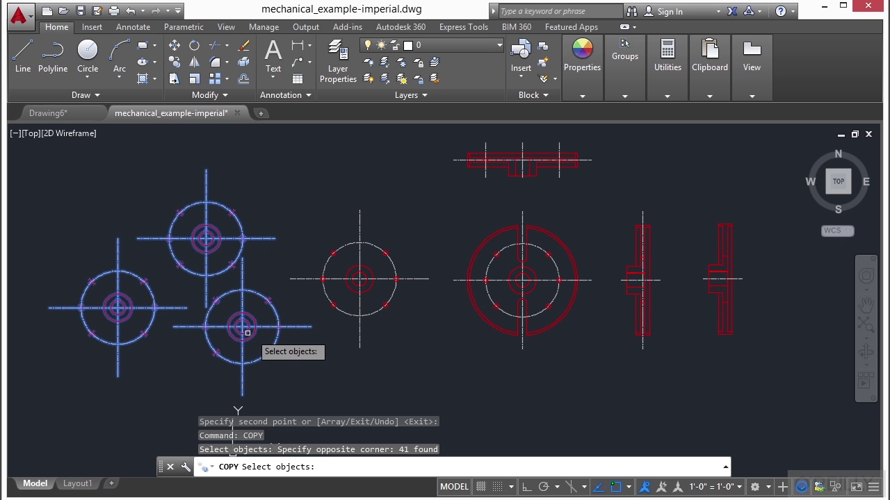
{"action": "left_click", "coordinate": [264, 313], "text": "shift"}
{"action": "left_click", "coordinate": [226, 358], "text": "shift"}
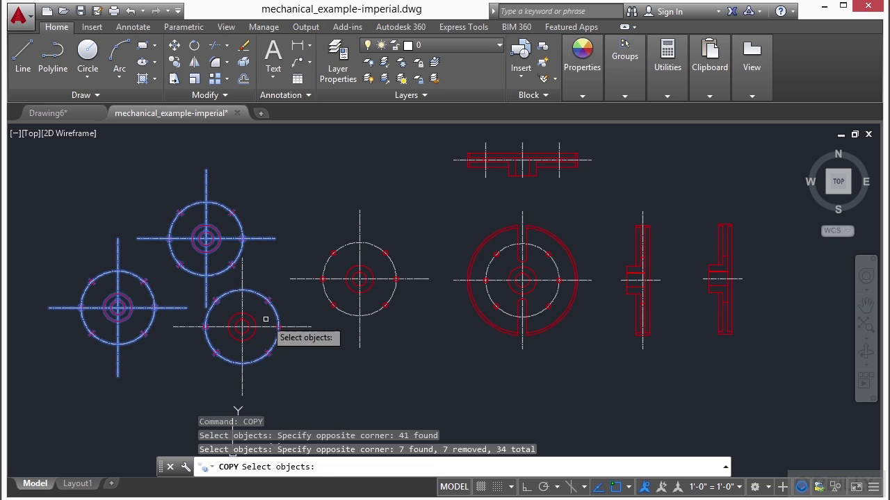
{"action": "left_click", "coordinate": [272, 294], "text": "shift"}
{"action": "left_click", "coordinate": [256, 321], "text": "shift"}
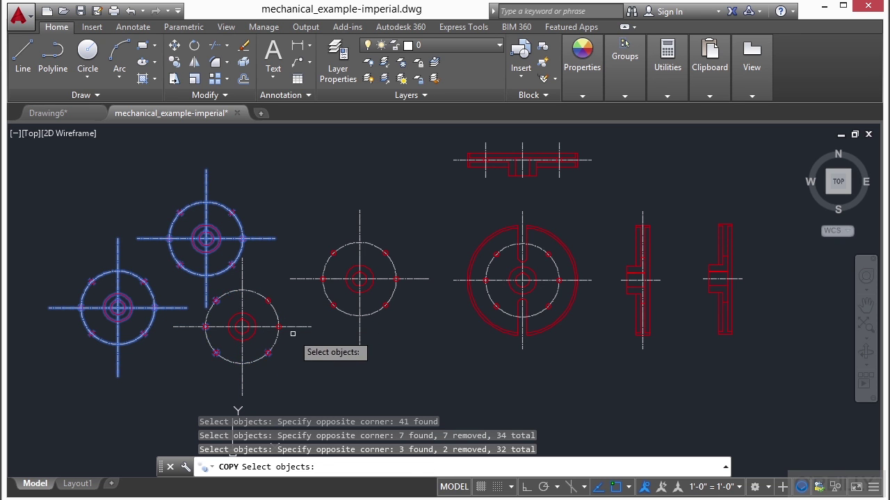
{"action": "left_click", "coordinate": [282, 341], "text": "shift"}
{"action": "left_click", "coordinate": [202, 344], "text": "shift"}
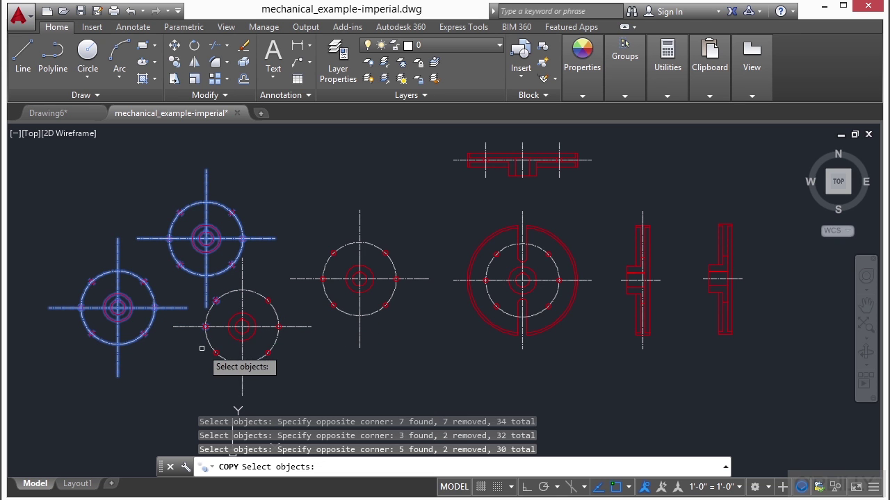
{"action": "scroll", "coordinate": [203, 332], "scroll_direction": "up", "scroll_amount": 8}
{"action": "left_click", "coordinate": [254, 325], "text": "shift"}
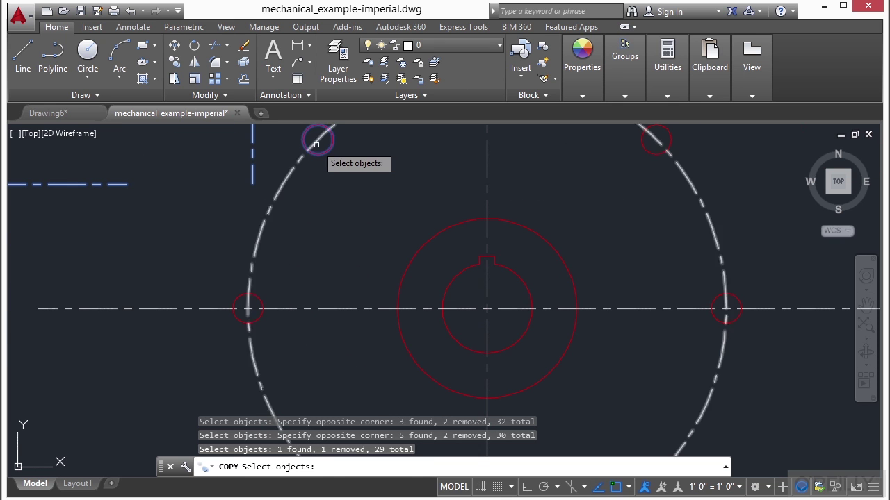
{"action": "left_click", "coordinate": [321, 156], "text": "shift"}
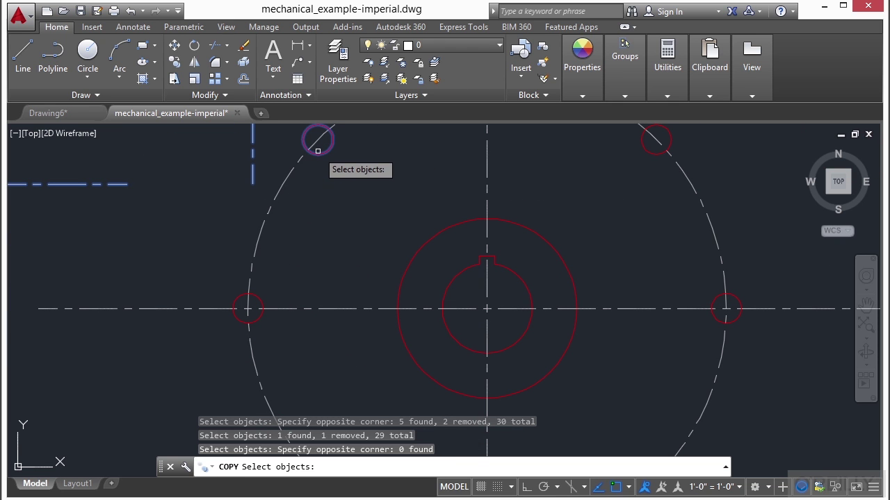
{"action": "left_click", "coordinate": [318, 153], "text": "shift"}
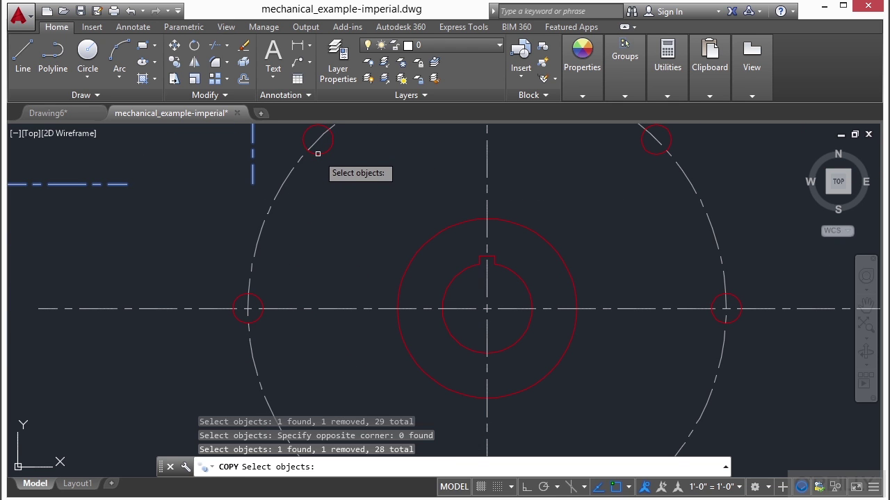
{"action": "left_click", "coordinate": [304, 225]}
{"action": "left_click", "coordinate": [288, 261]}
{"action": "mouse_move", "coordinate": [299, 260]}
{"action": "left_mouse_down"}
{"action": "mouse_move", "coordinate": [213, 319]}
{"action": "mouse_move", "coordinate": [195, 354]}
{"action": "mouse_move", "coordinate": [216, 366]}
{"action": "mouse_move", "coordinate": [291, 369]}
{"action": "mouse_move", "coordinate": [358, 322]}
{"action": "mouse_move", "coordinate": [374, 278]}
{"action": "mouse_move", "coordinate": [364, 239]}
{"action": "mouse_move", "coordinate": [320, 220]}
{"action": "left_mouse_up"}
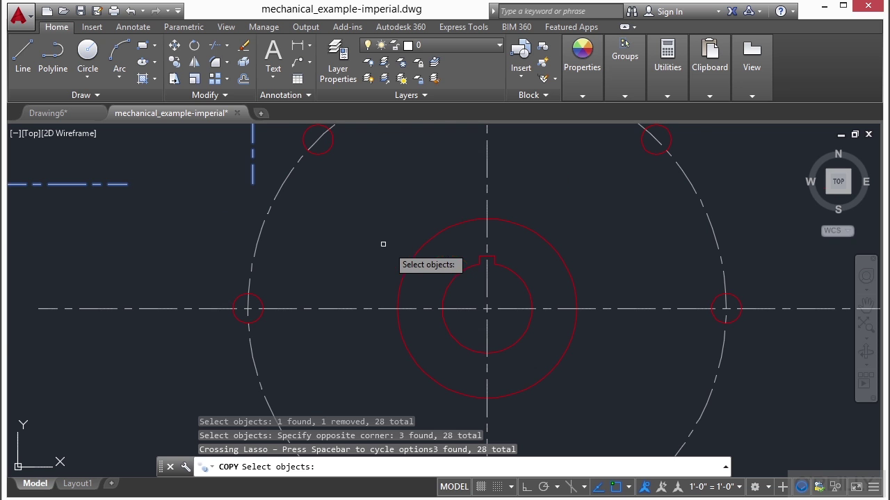
{"action": "scroll", "coordinate": [385, 249], "scroll_direction": "down", "scroll_amount": 4}
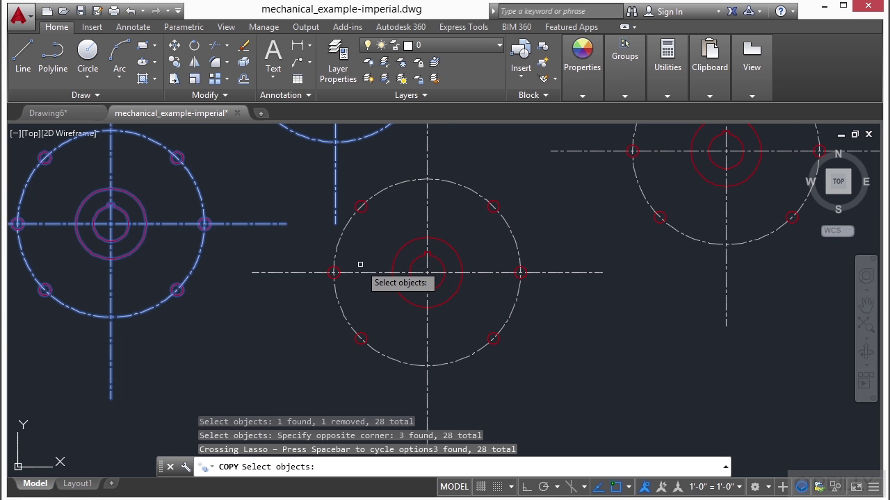
{"action": "scroll", "coordinate": [367, 273], "scroll_direction": "down", "scroll_amount": 2}
{"action": "mouse_move", "coordinate": [420, 212]}
{"action": "middle_mouse_down", "text": "shift"}
{"action": "mouse_move", "coordinate": [360, 297]}
{"action": "mouse_move", "coordinate": [356, 290]}
{"action": "mouse_move", "coordinate": [507, 352]}
{"action": "mouse_move", "coordinate": [590, 357]}
{"action": "mouse_move", "coordinate": [580, 361]}
{"action": "middle_mouse_up", "text": "shift"}
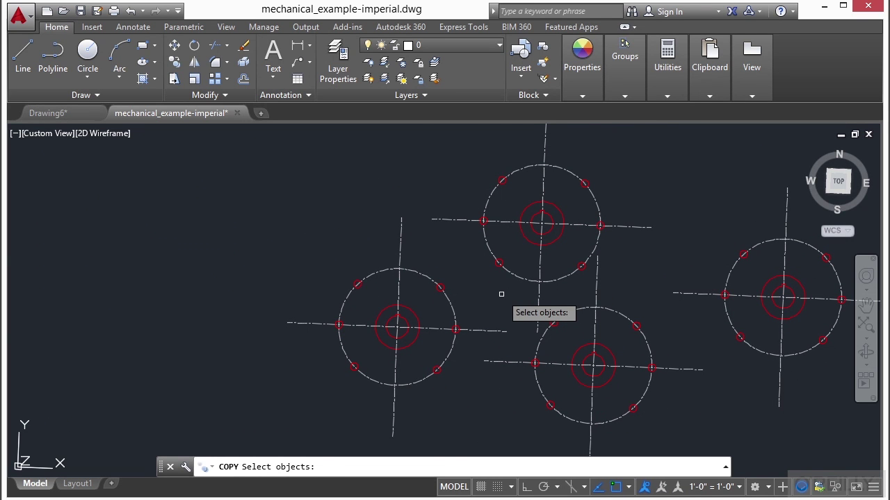
{"action": "key", "text": "Return"}
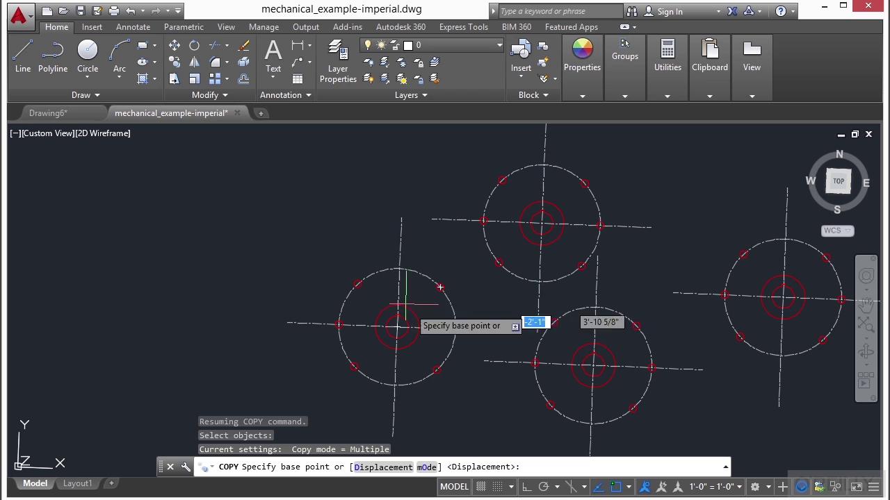
{"action": "key", "text": "Escape"}
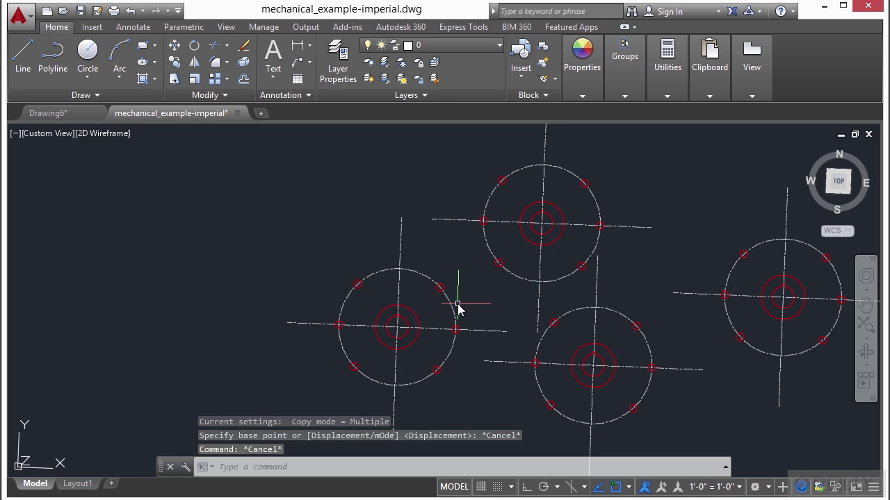